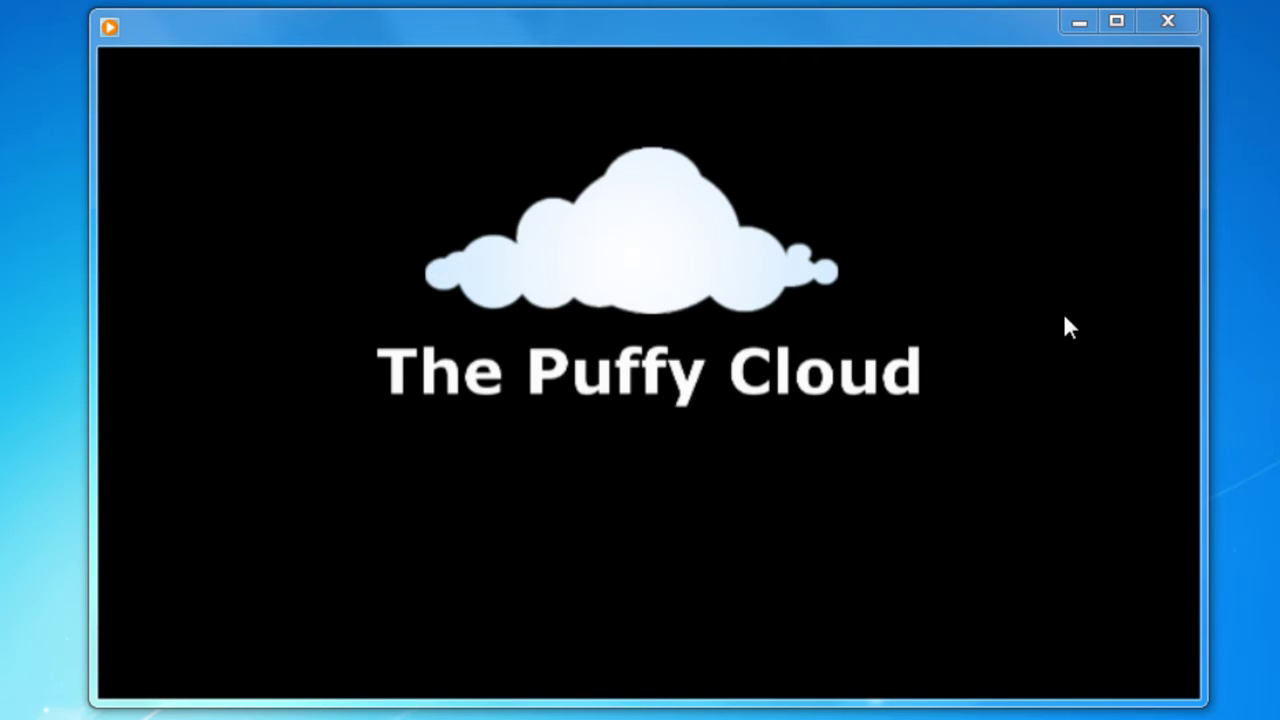
Step: Play cloud-final in Windows Media Player and pause it at 00:05 on the sky footage
mouse_move(499, 252)
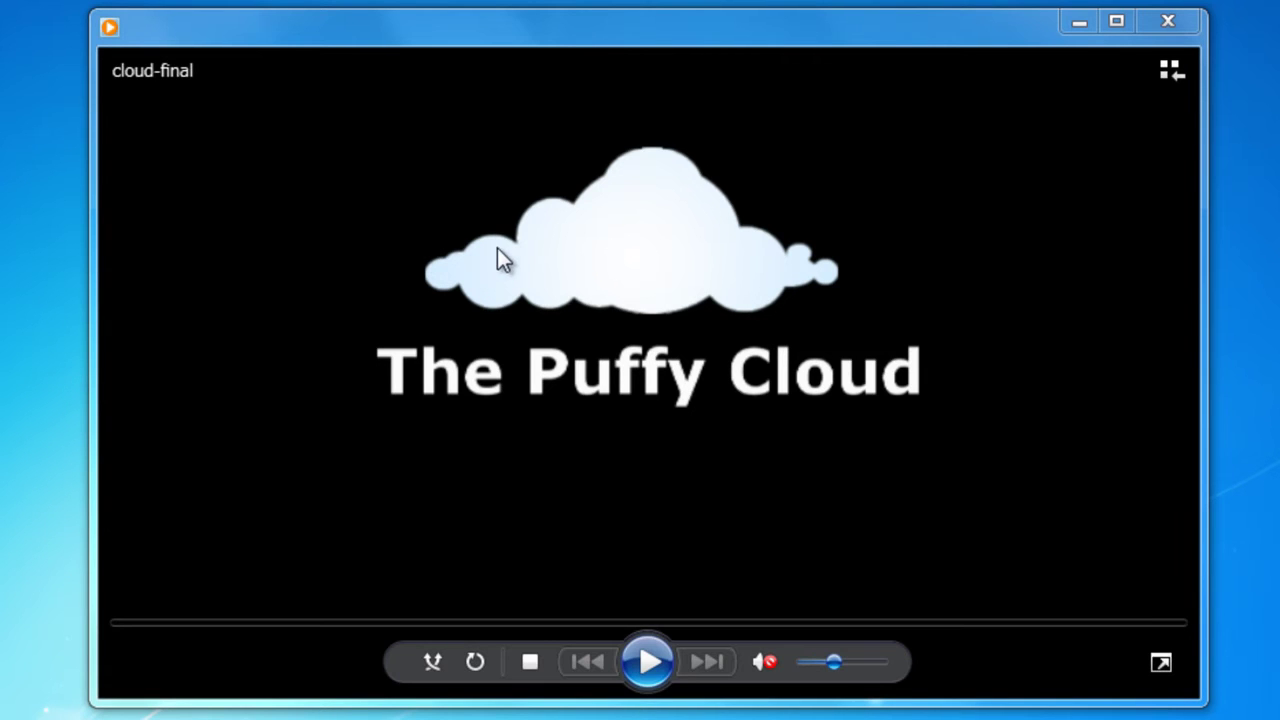
left_click(646, 670)
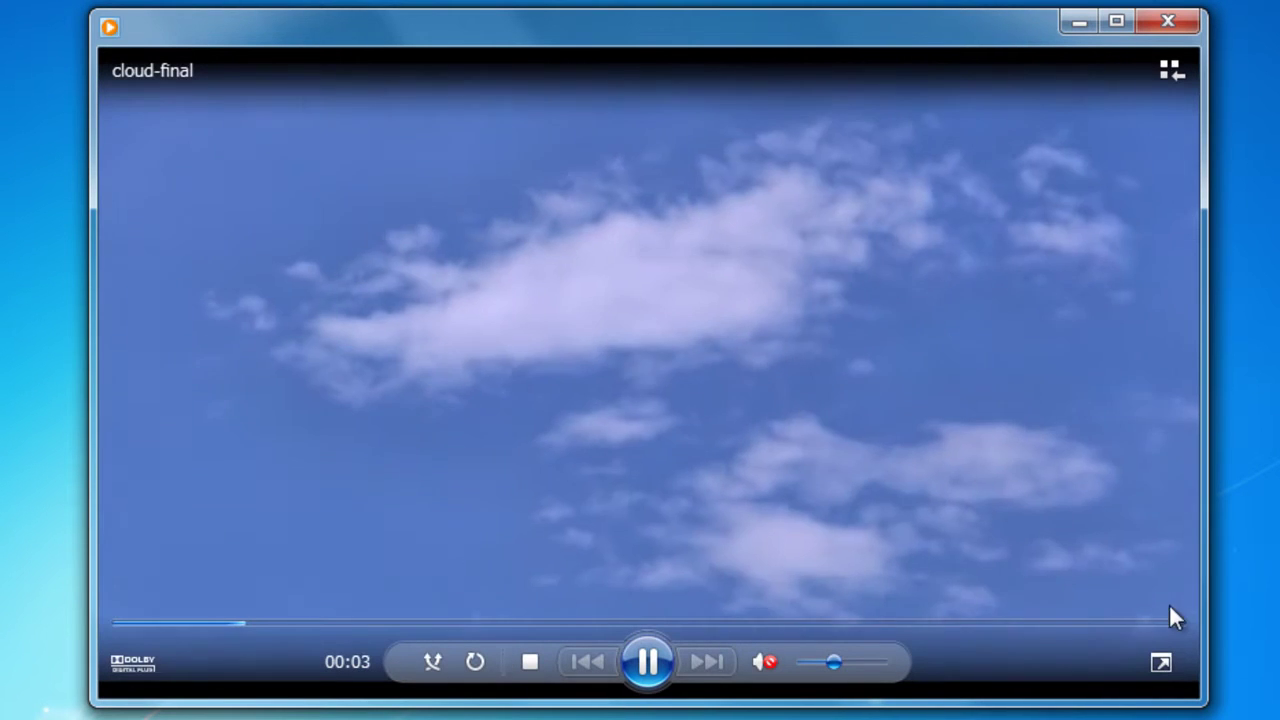
left_click(646, 666)
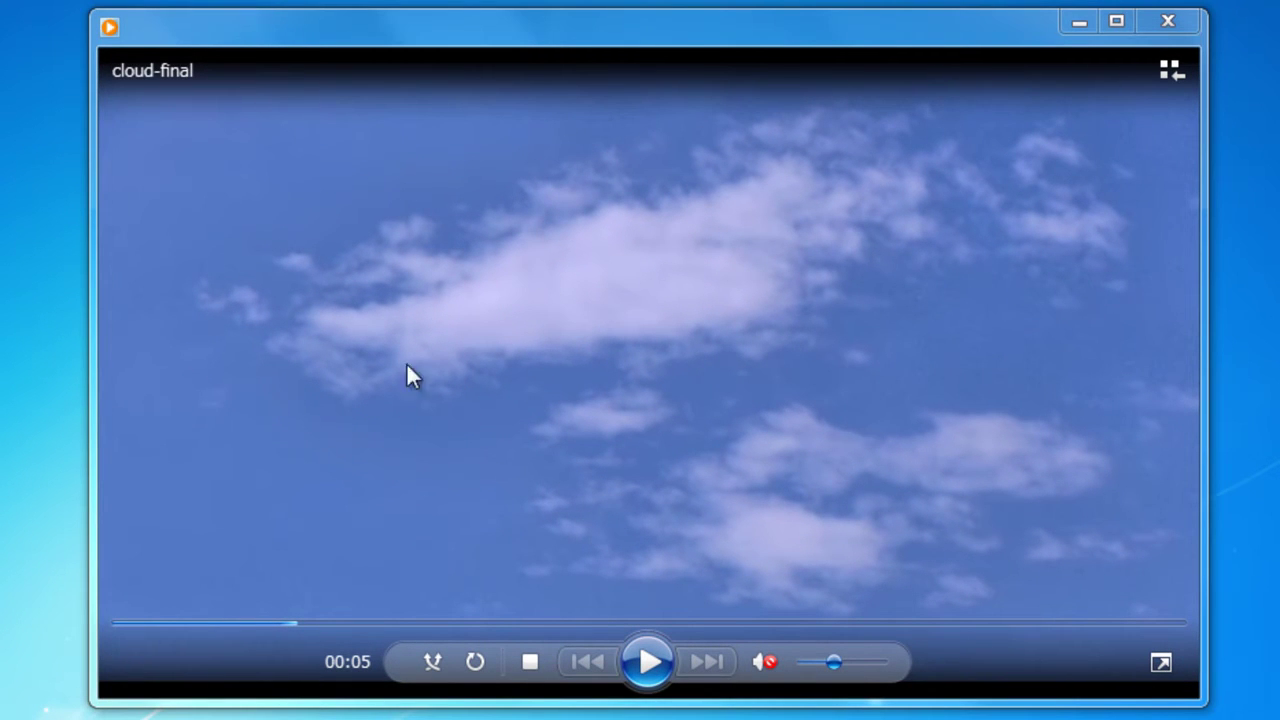
Step: Close the media player and place clouds.m2ts on the video track
left_click(1170, 22)
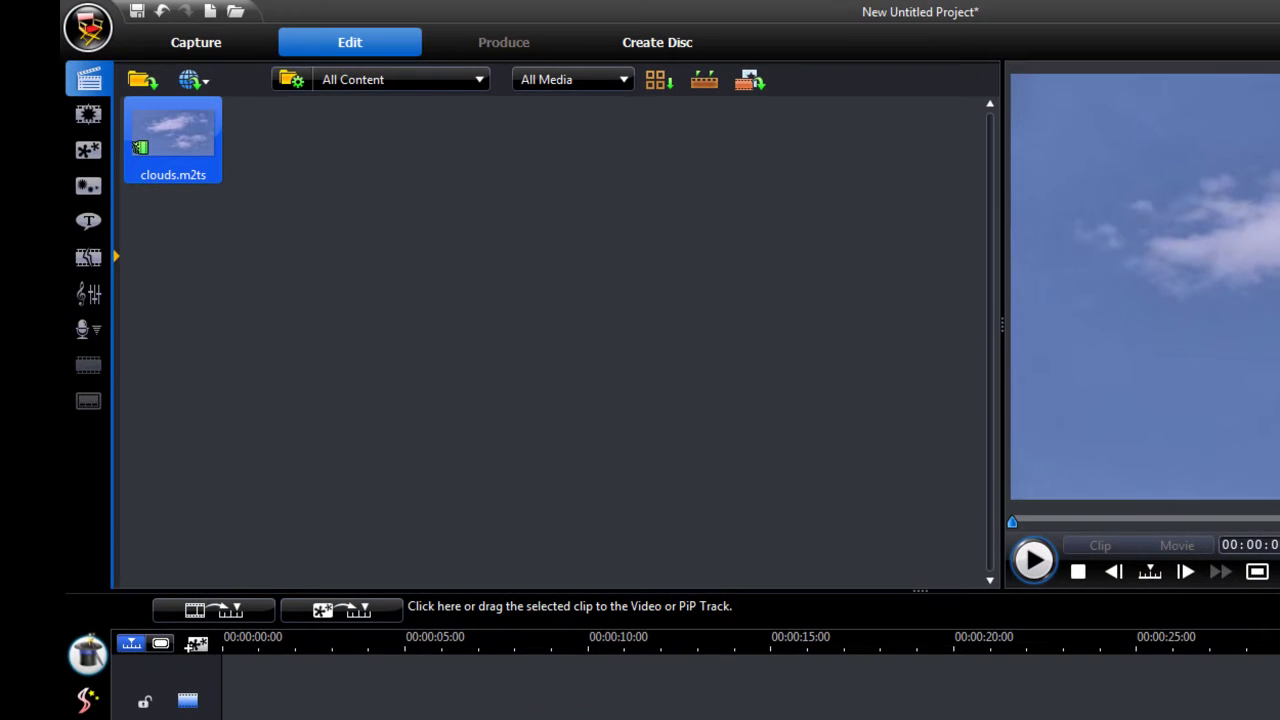
left_click_drag(177, 140, 277, 684)
left_click_drag(623, 466, 566, 466)
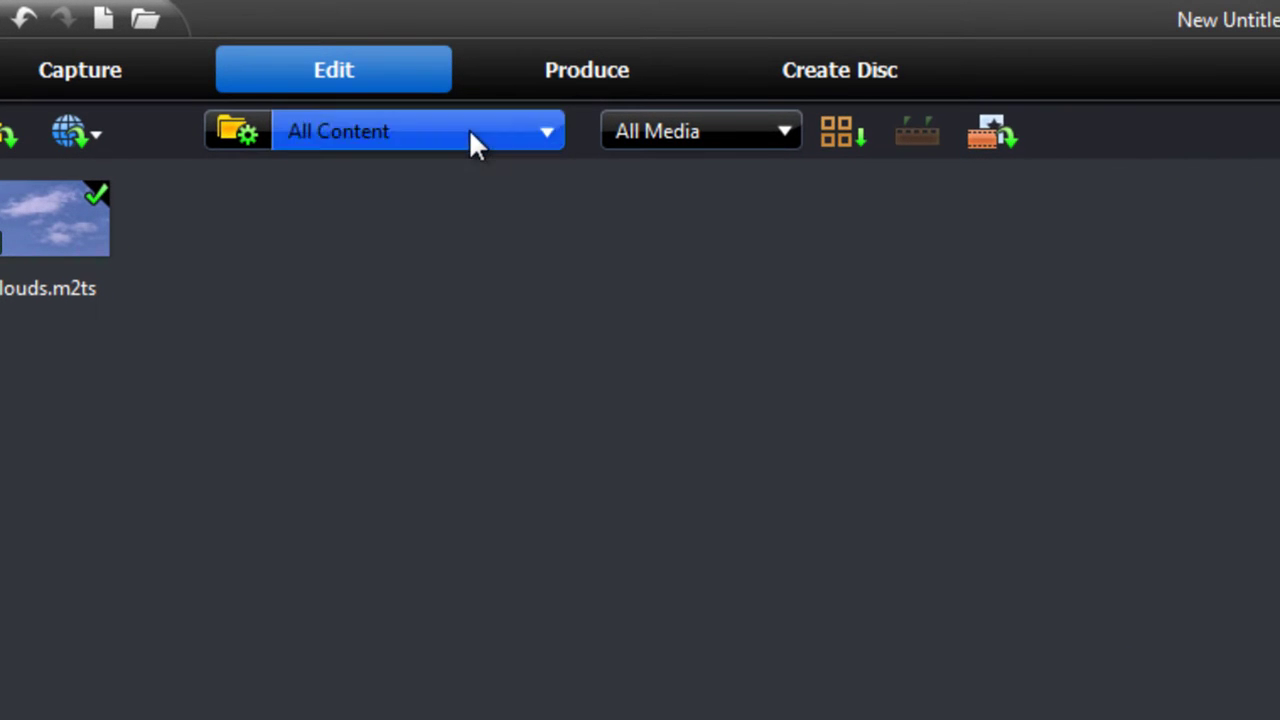
Step: Insert a five-second black 0,0,0 colour board at the start of the video track
left_click(471, 140)
left_click(443, 212)
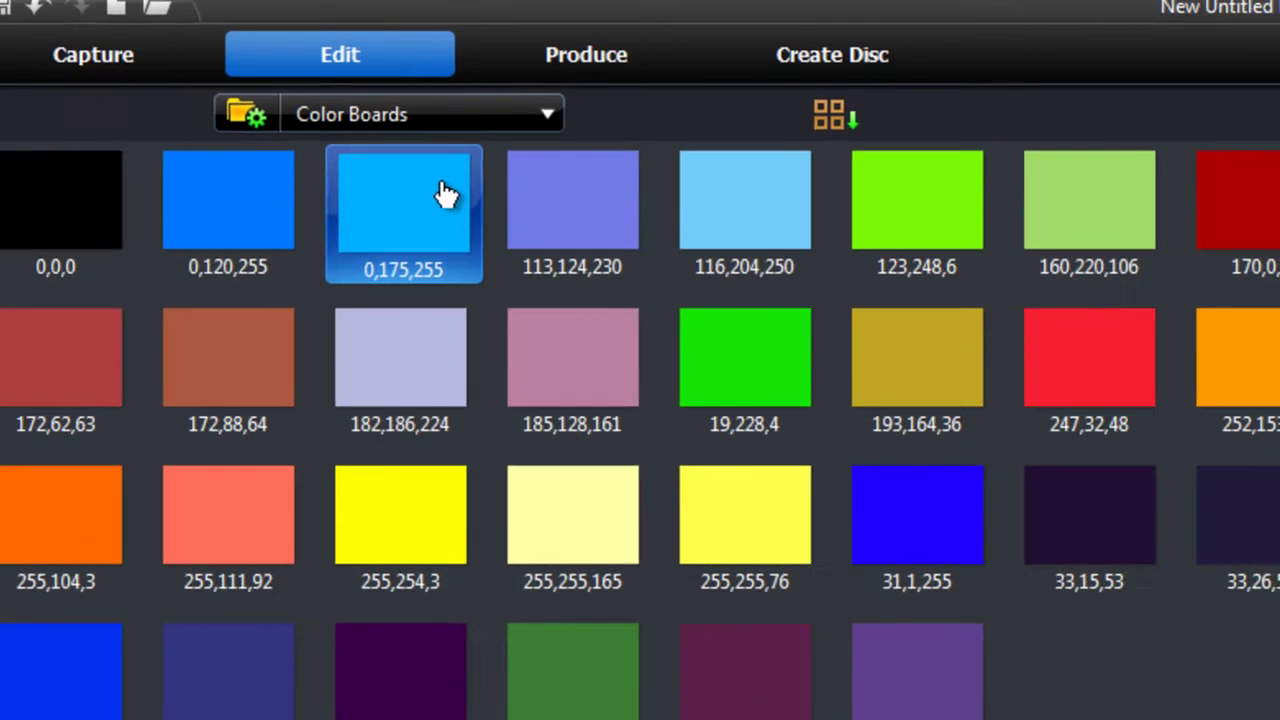
left_click(29, 199)
left_click_drag(924, 475, 817, 348)
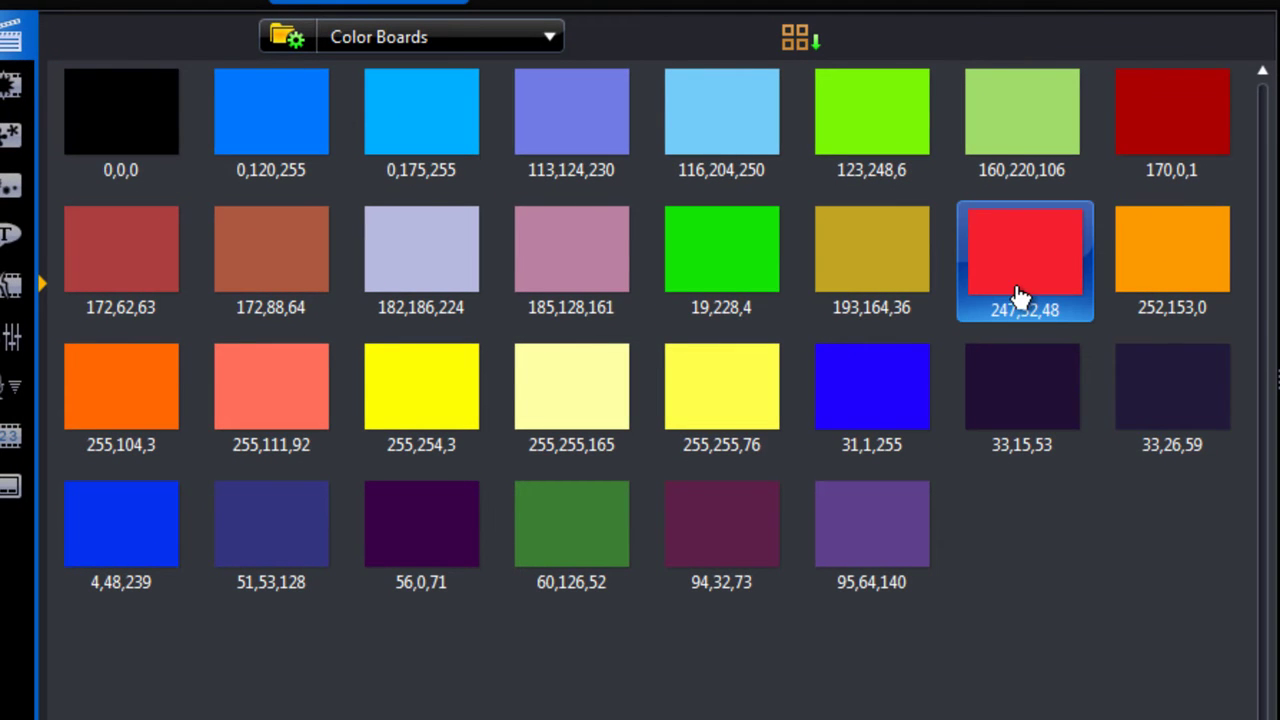
left_click_drag(149, 151, 276, 719)
left_click_drag(329, 240, 258, 250)
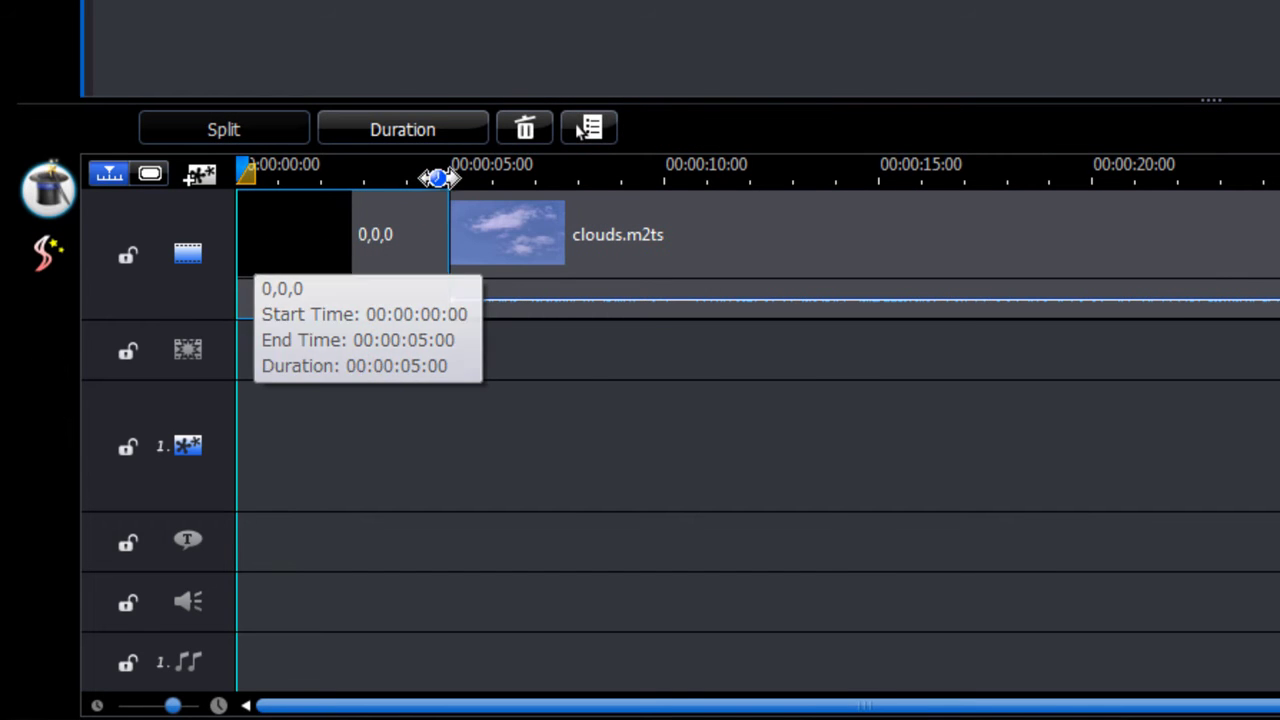
left_click_drag(434, 171, 468, 171)
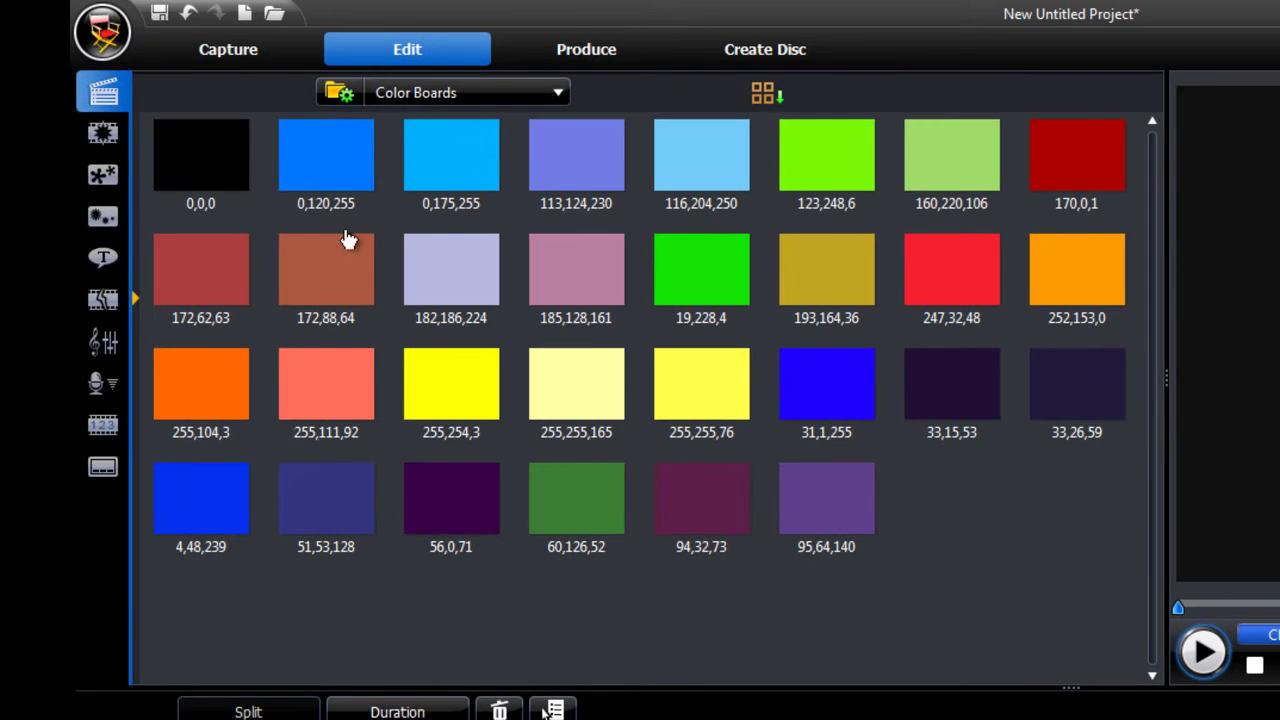
Step: Put the Default title on the title track and trim it to 00:00:00–00:00:05:00
left_click(106, 265)
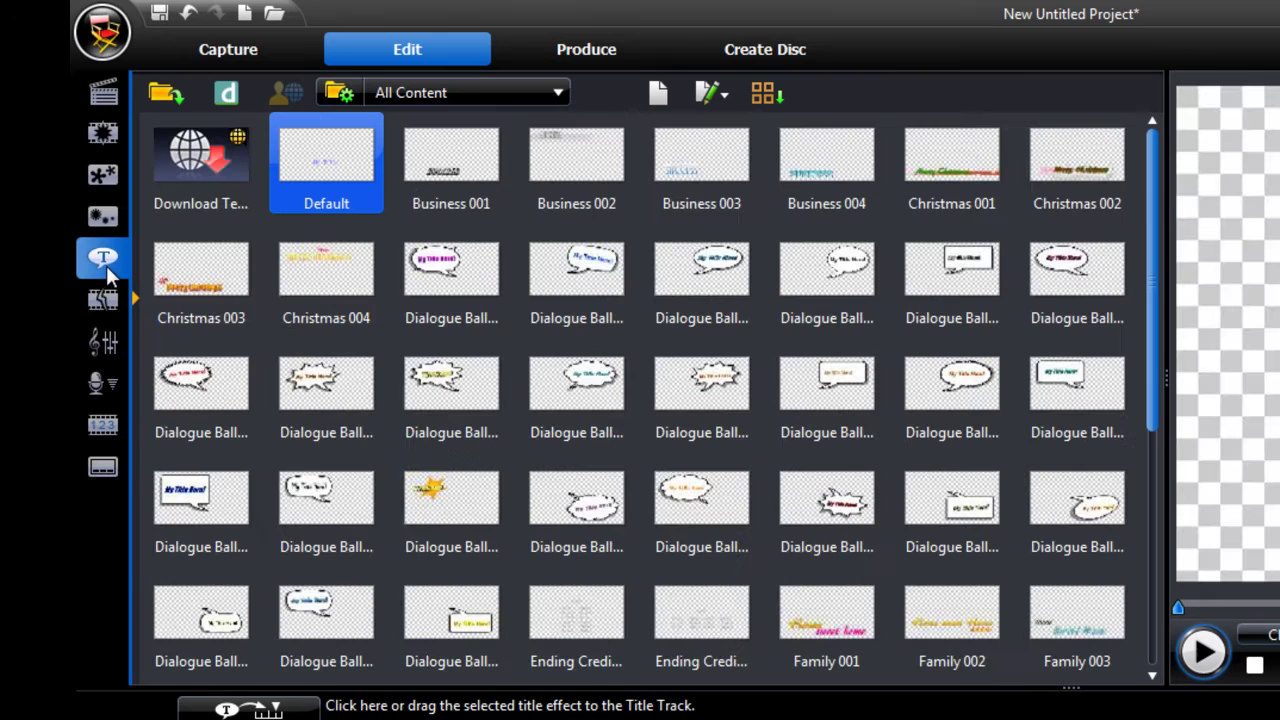
left_click_drag(336, 165, 262, 575)
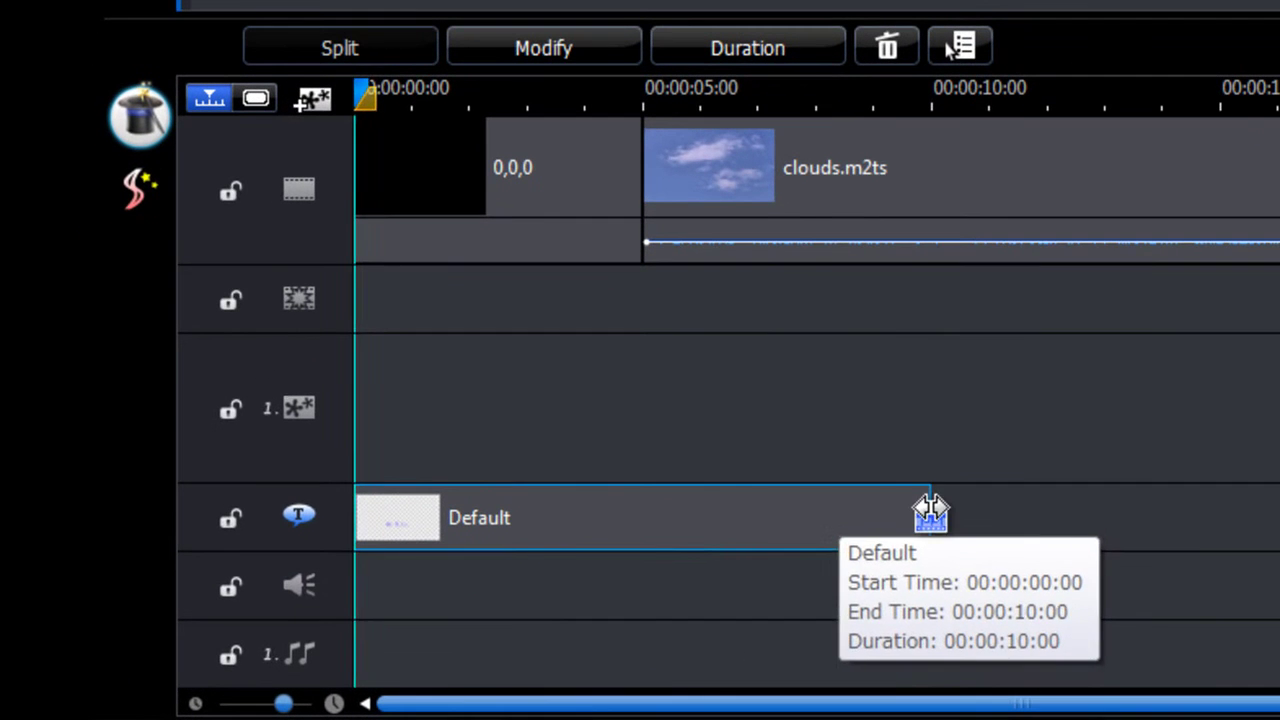
left_click_drag(930, 512, 649, 540)
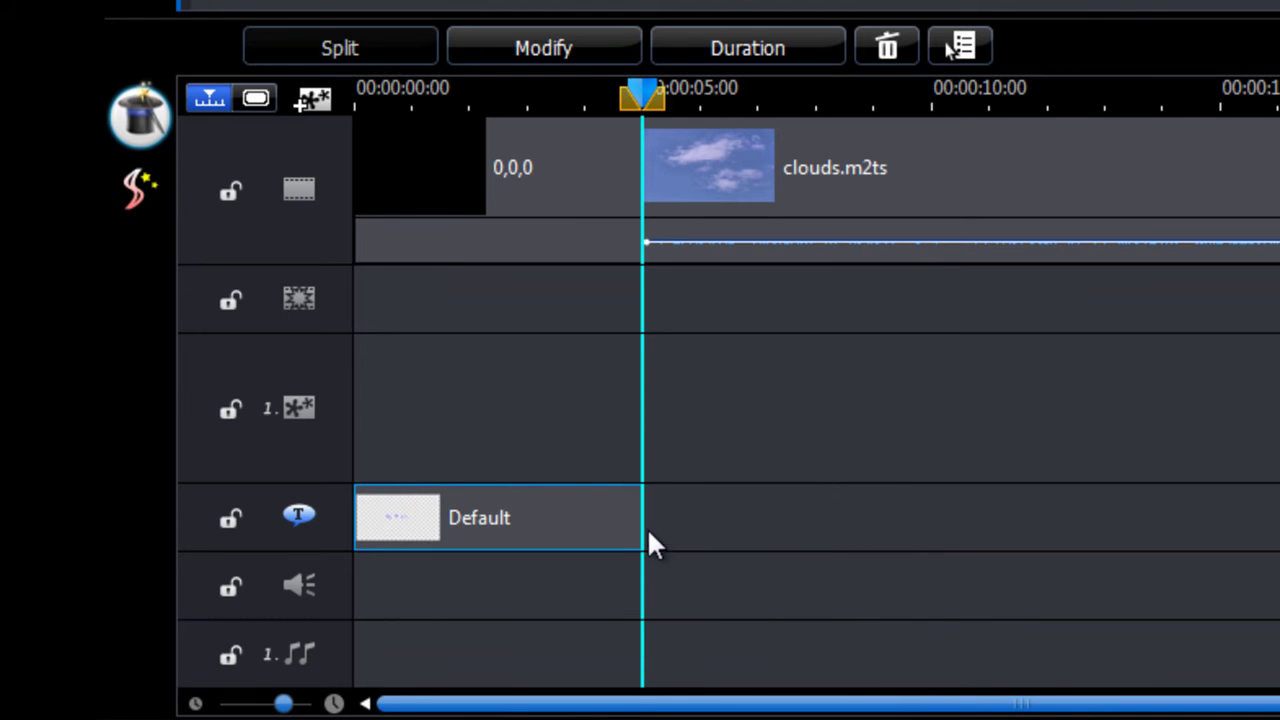
Step: In Title Designer, replace the 'My Title' text with 'Wandering Cloud'
double_click(525, 521)
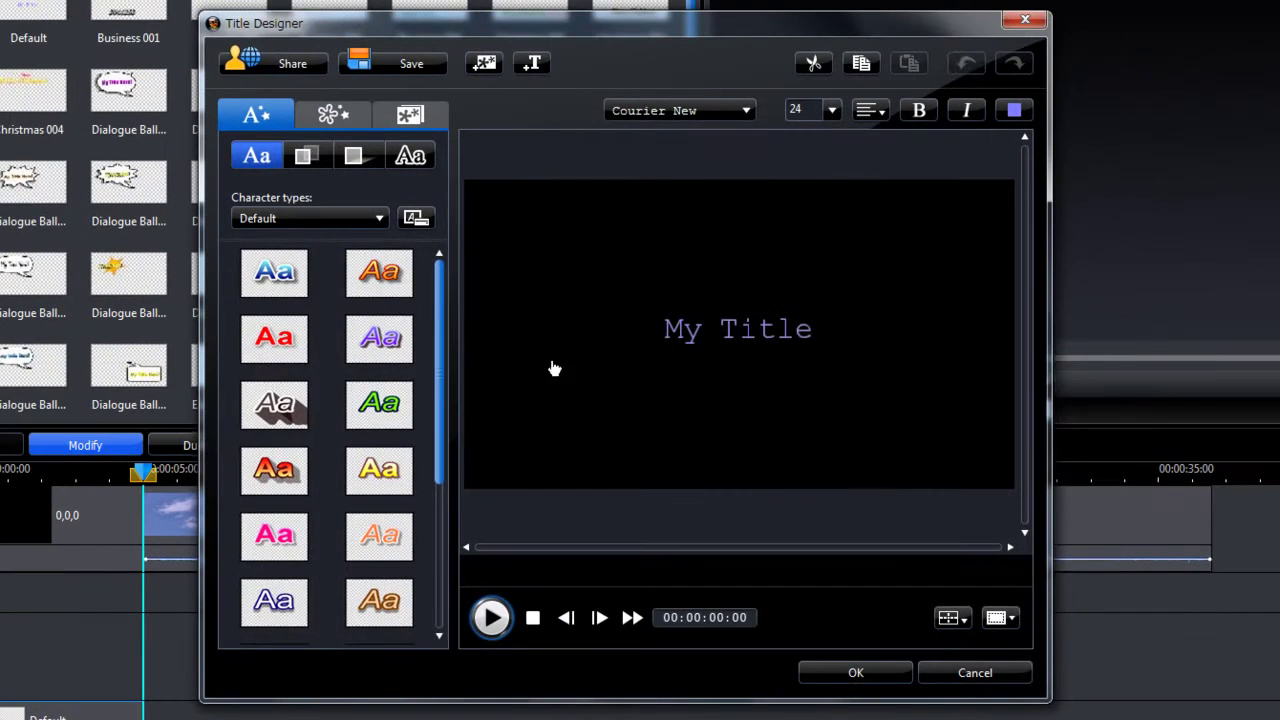
left_click(704, 343)
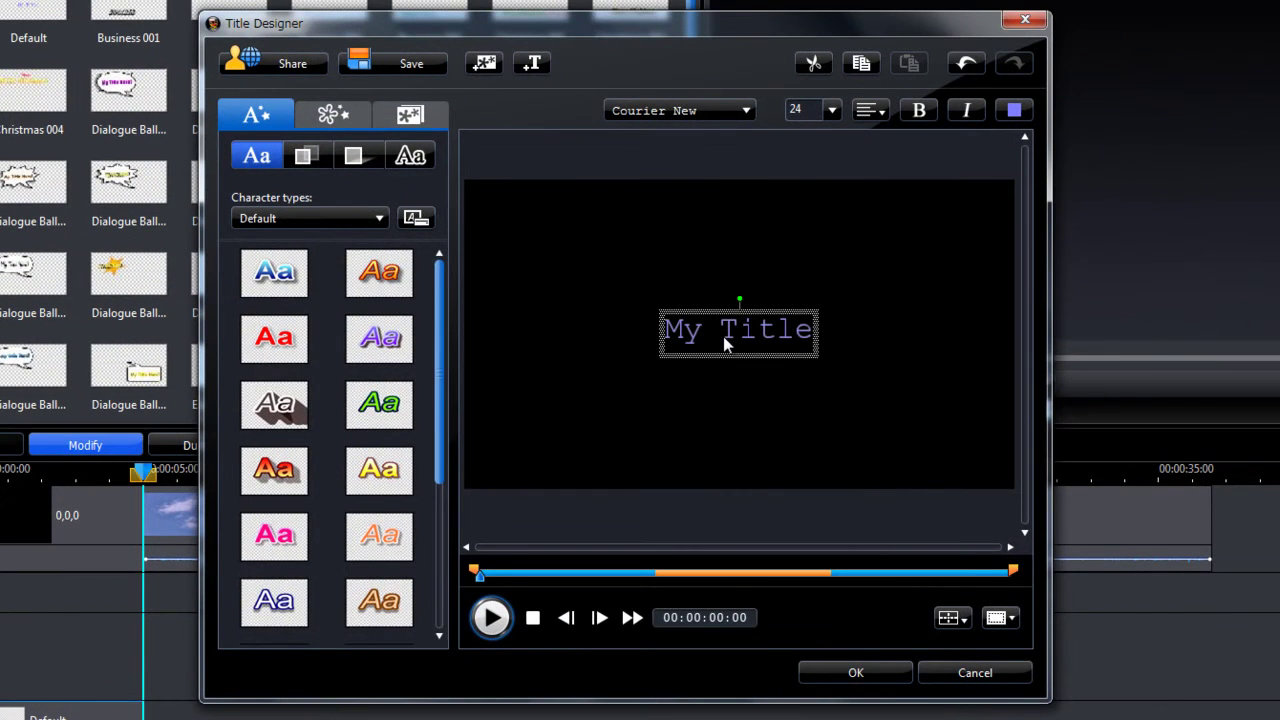
double_click(723, 336)
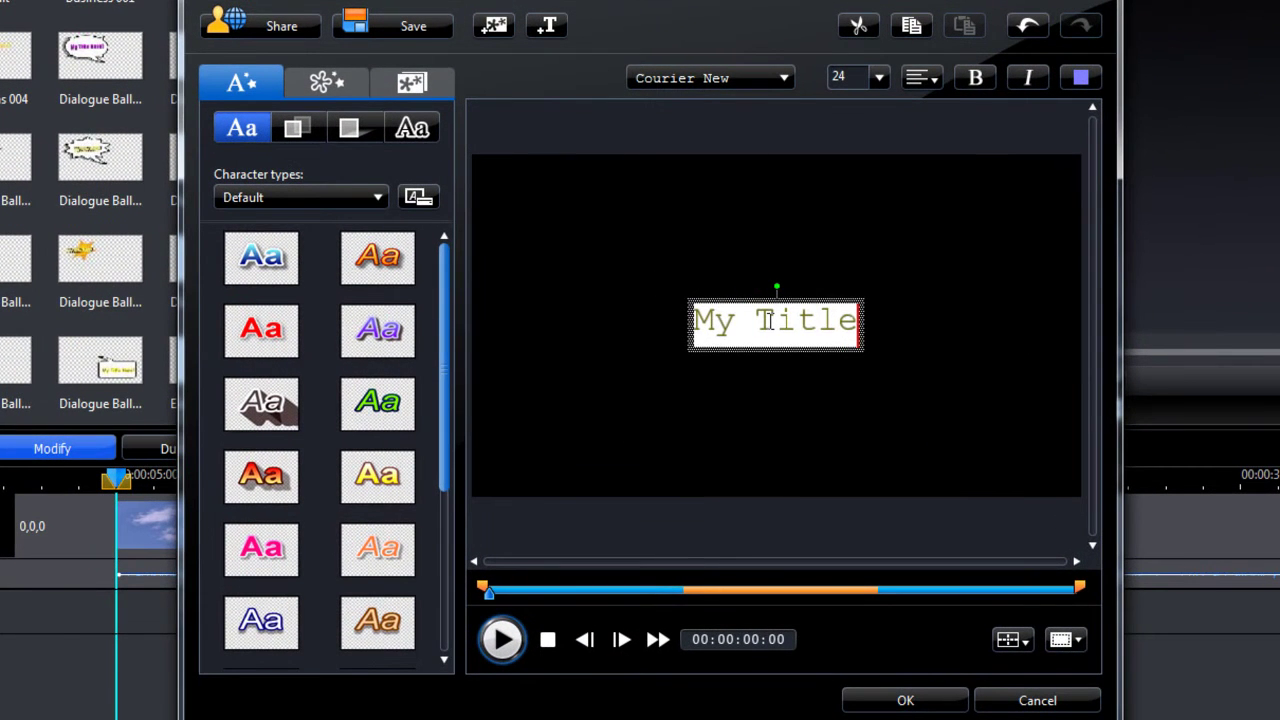
type("My Hppay")
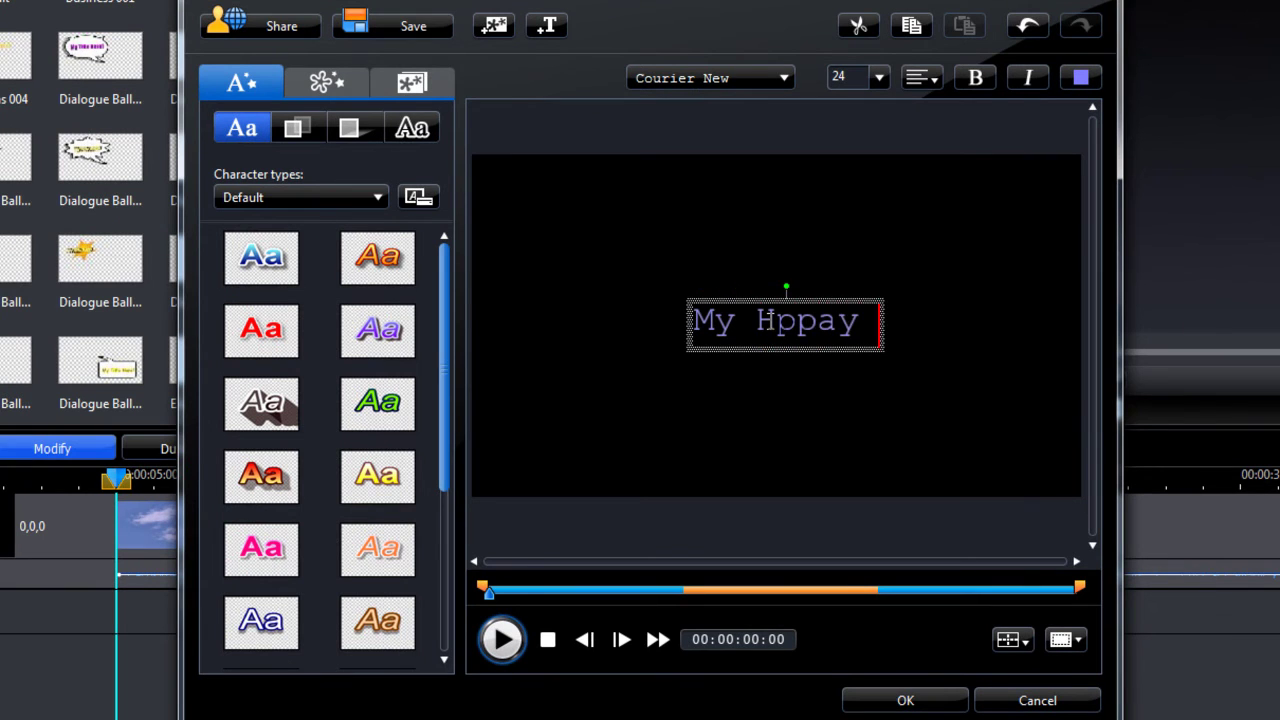
key("BackSpace")
key("BackSpace")
key("BackSpace")
key("BackSpace")
key("BackSpace")
key("BackSpace")
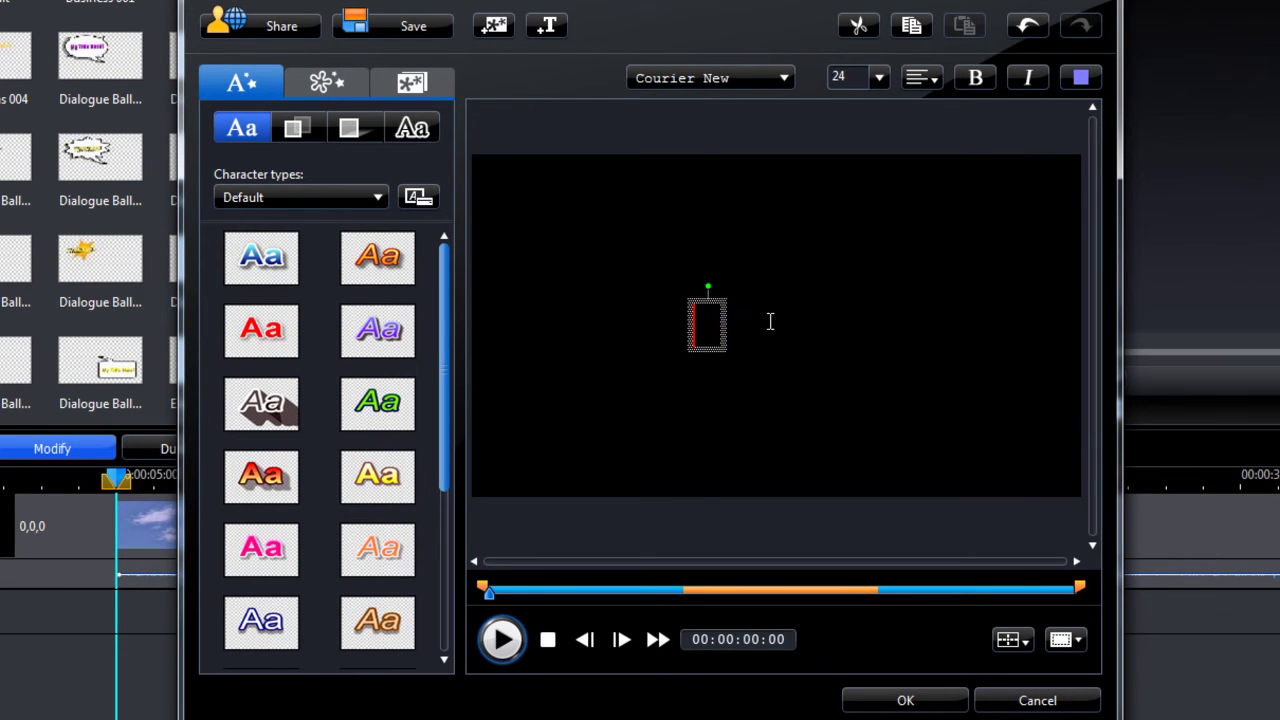
type("Wandering Cloud")
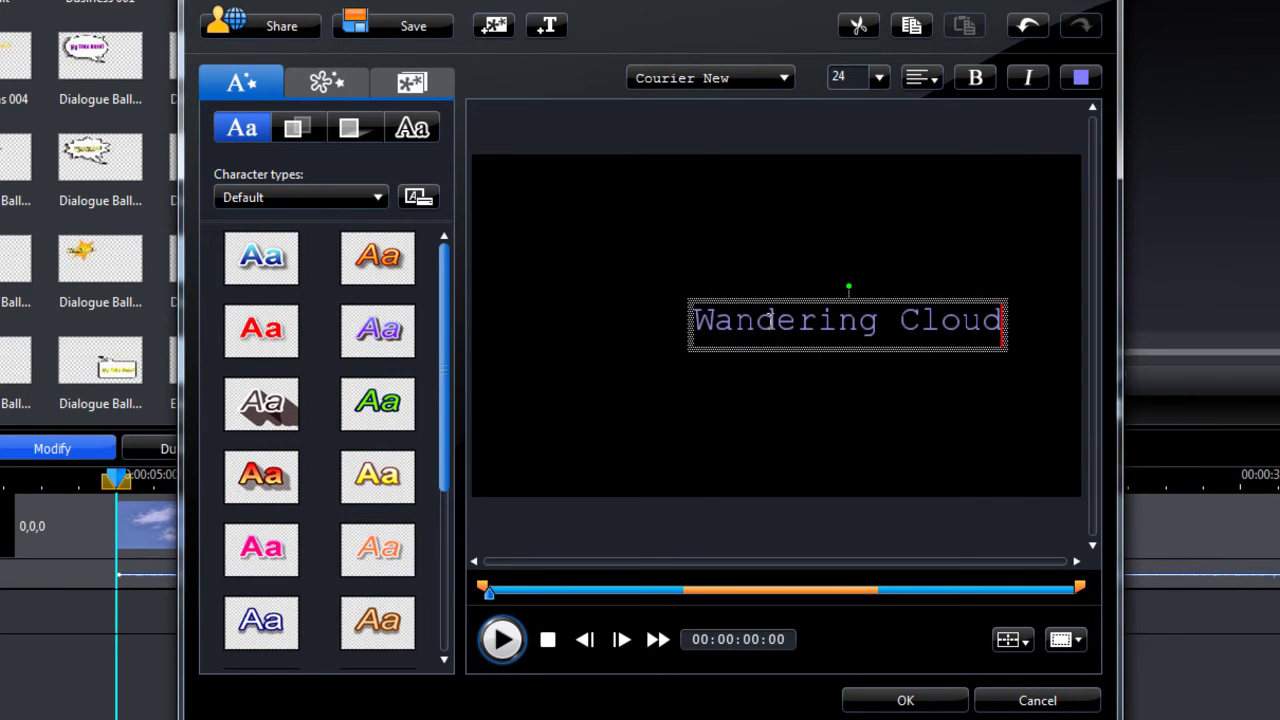
key("ctrl+a")
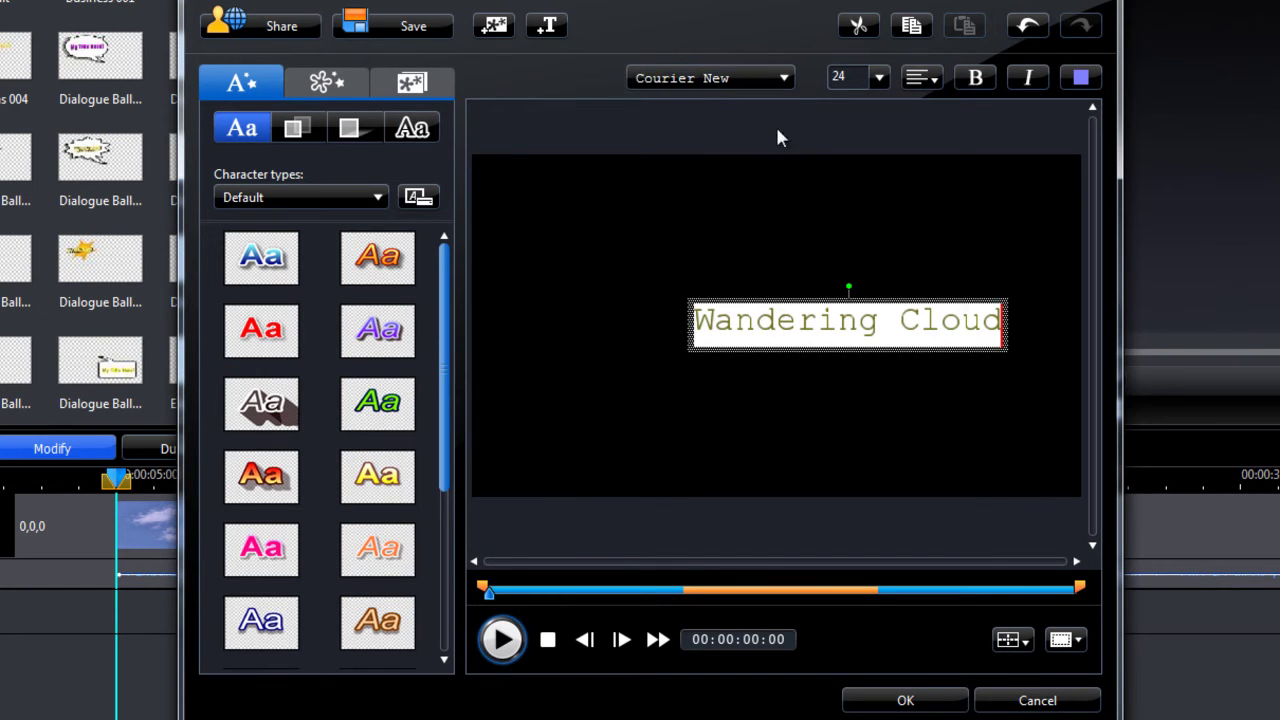
Step: Set the Wandering Cloud text to bold Verdana
left_click(784, 78)
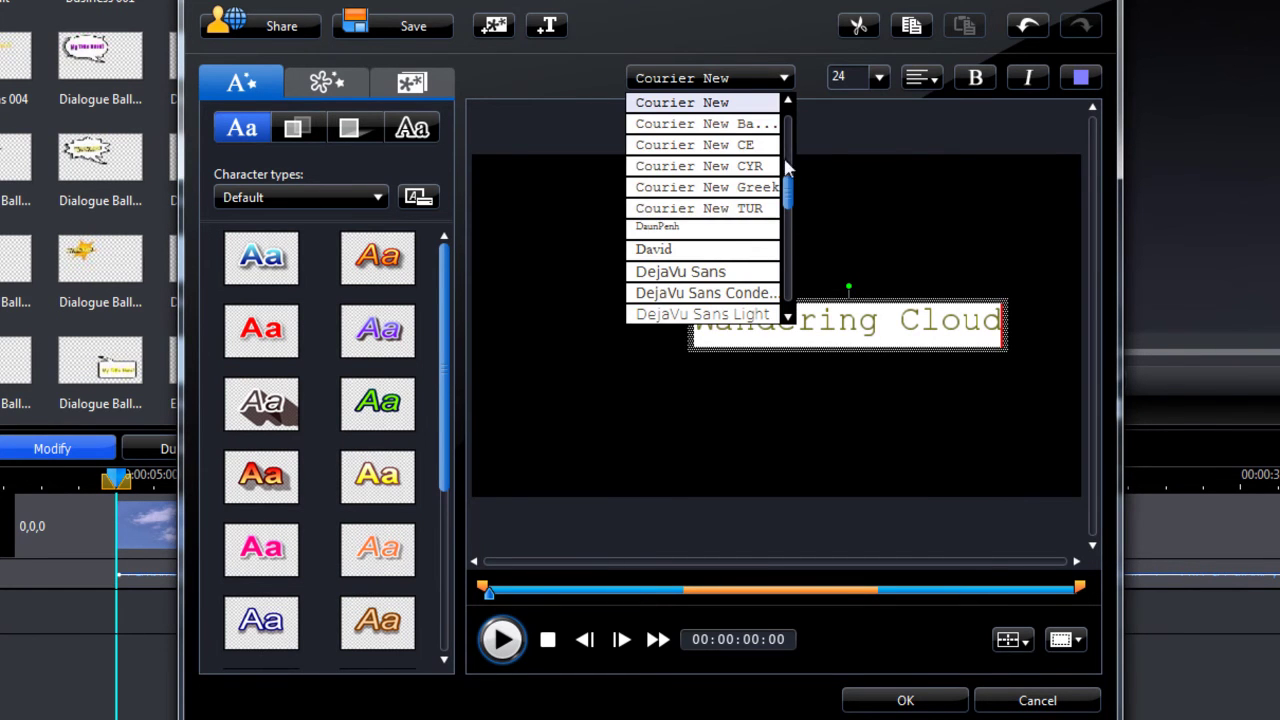
left_click_drag(786, 193, 791, 296)
left_click(735, 311)
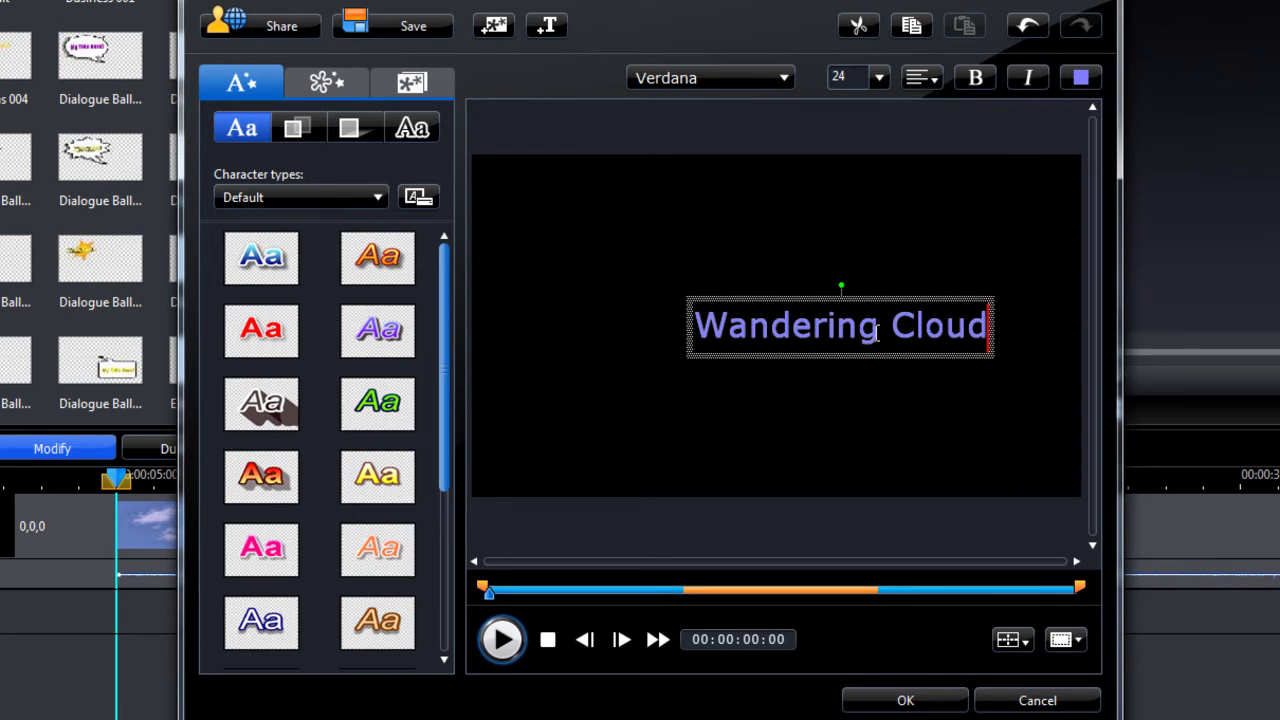
key("ctrl+a")
left_click(975, 80)
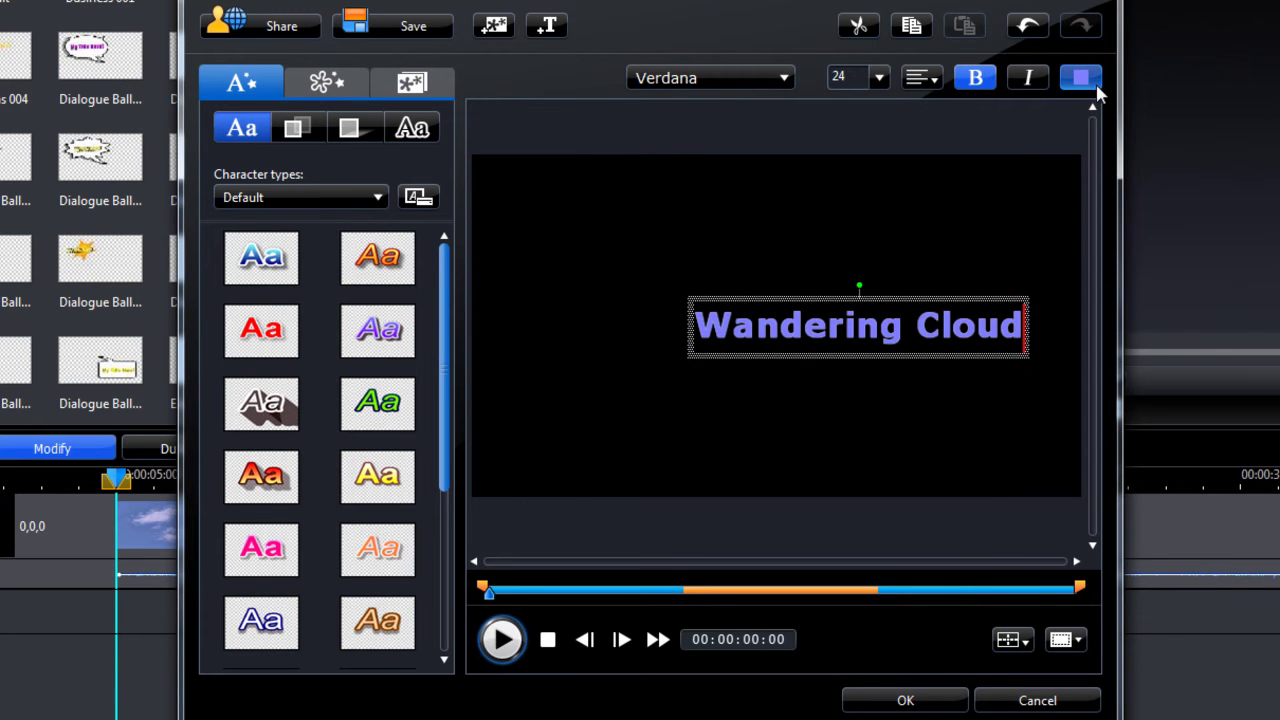
Step: Make the Wandering Cloud text colour white
left_click(1080, 78)
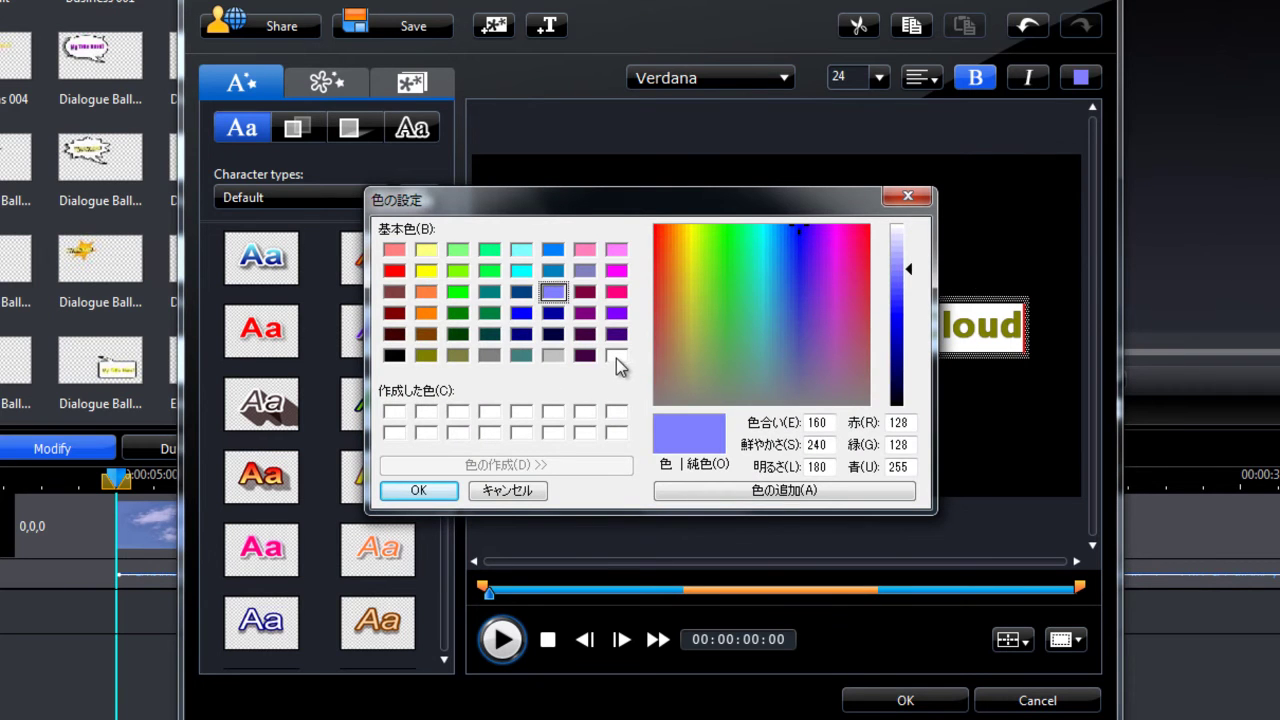
left_click(616, 355)
left_click(419, 490)
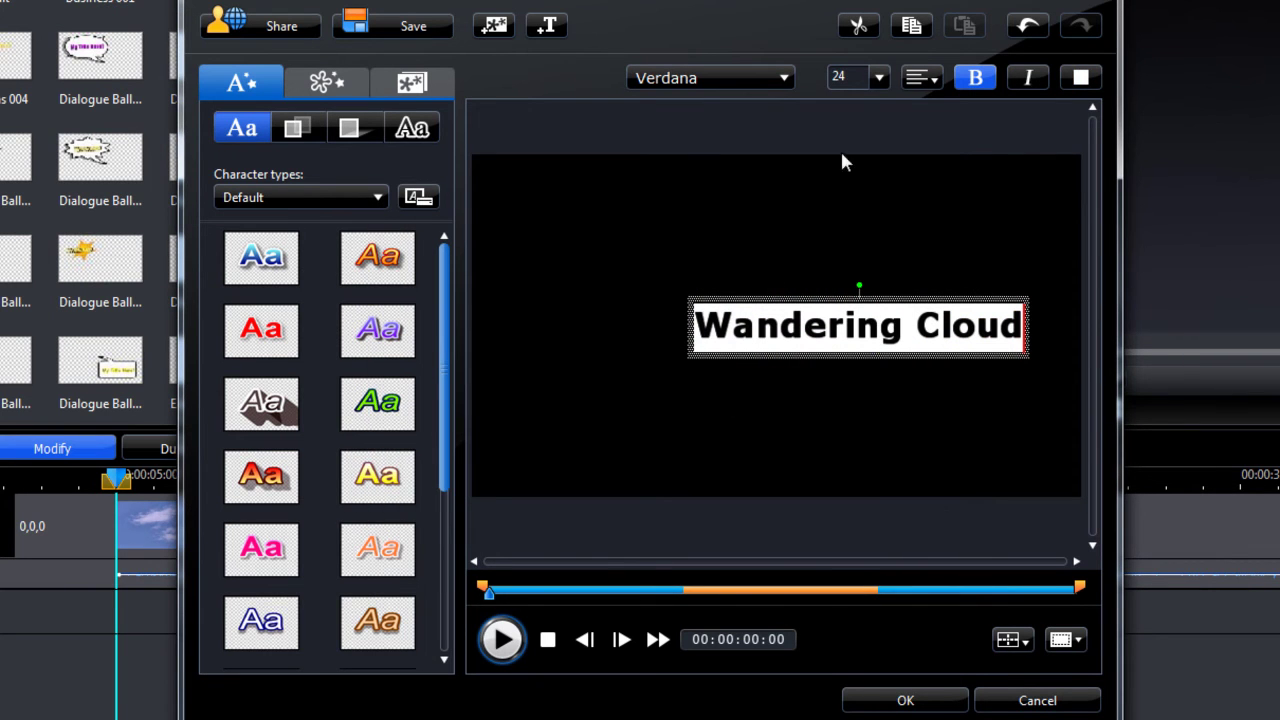
Step: Centre the Wandering Cloud text horizontally and vertically using the Align objects options
left_click(843, 318)
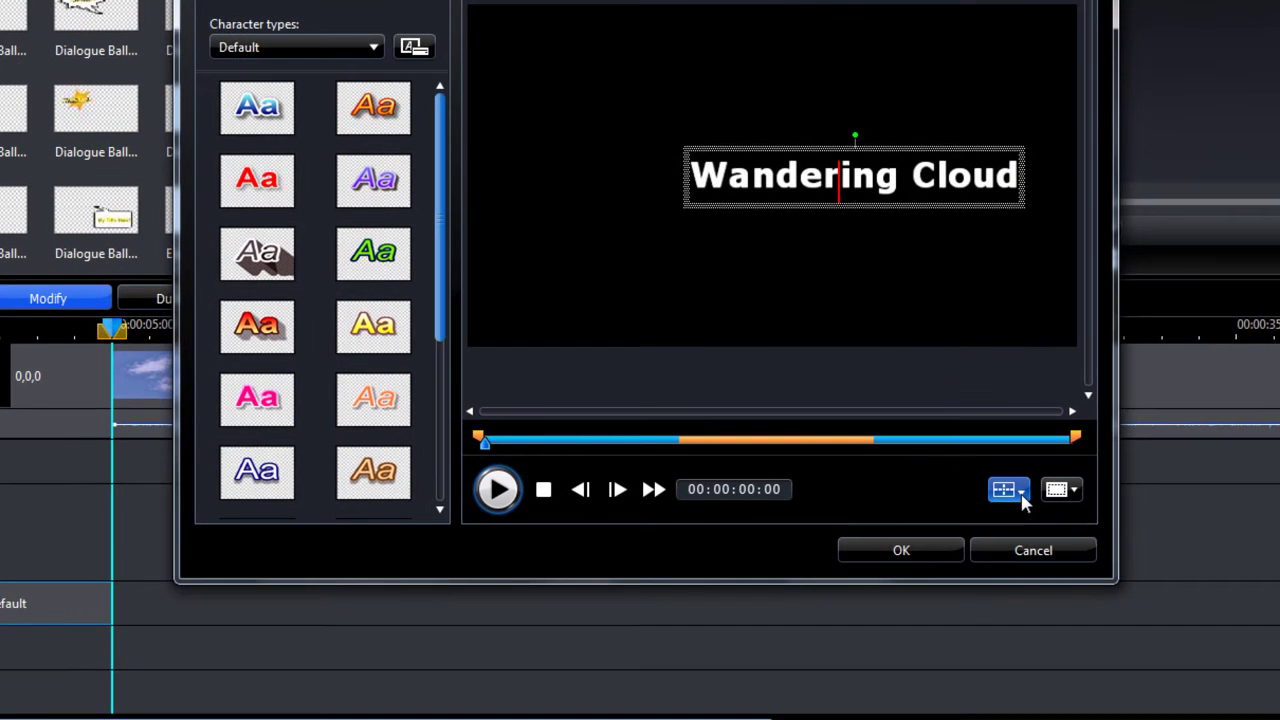
left_click(1021, 492)
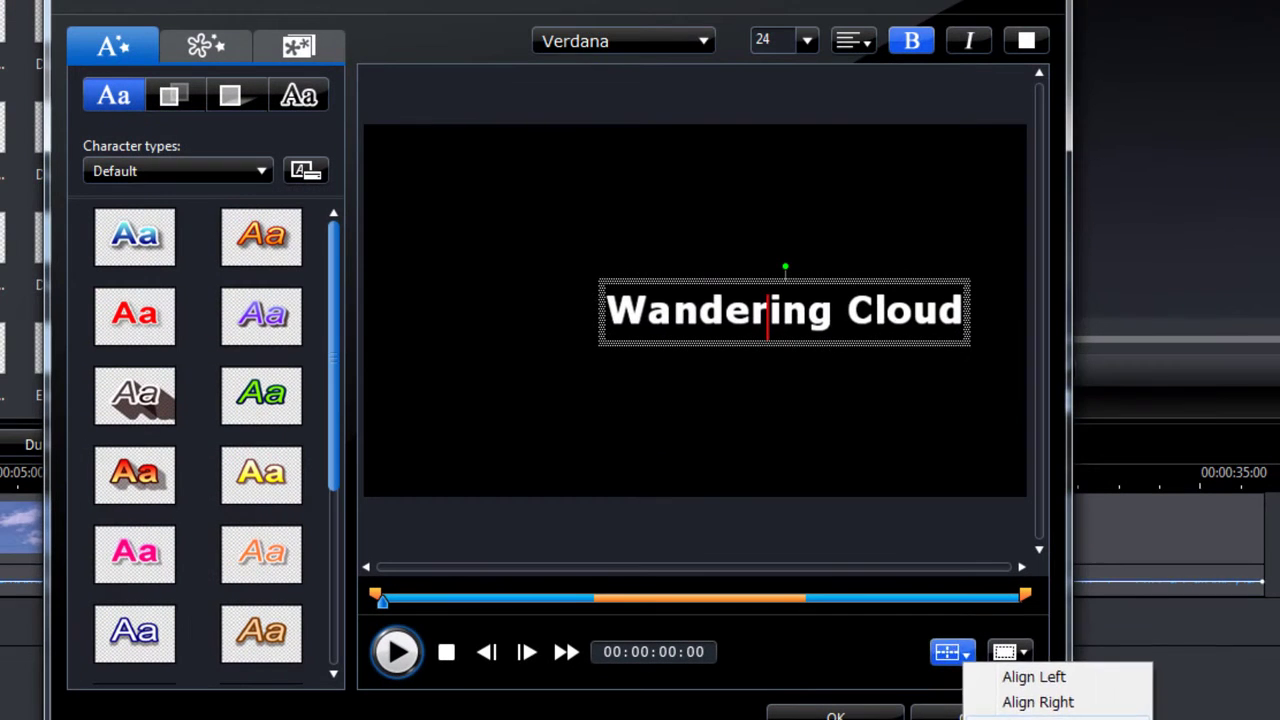
left_click(951, 407)
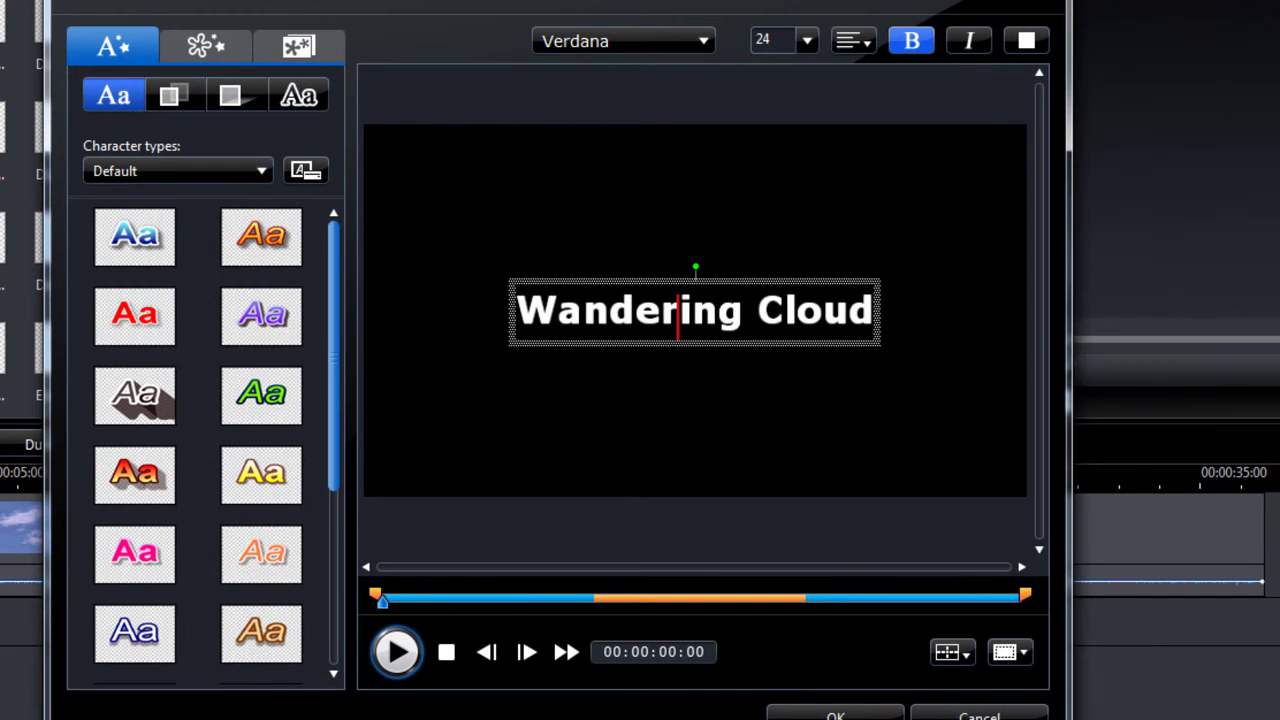
left_click(966, 655)
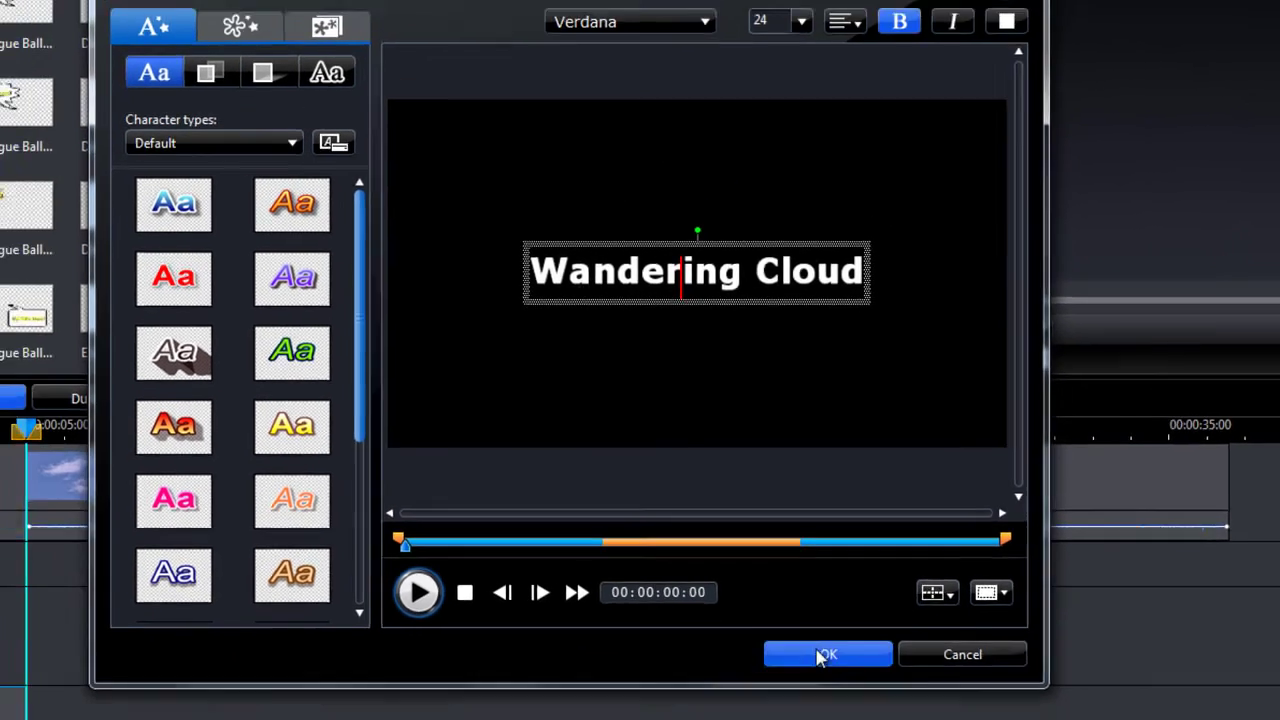
Step: Close Title Designer and trim the black 0,0,0 board to 00:00:02:04
left_click(822, 664)
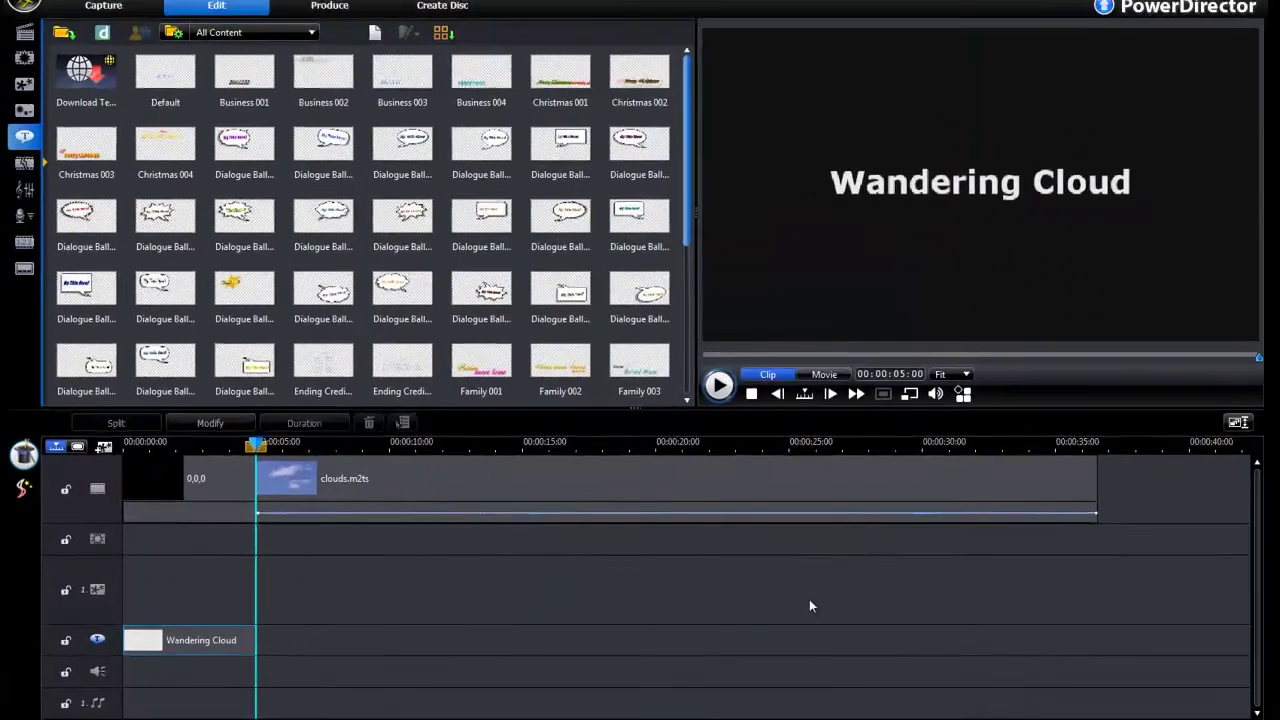
left_click(269, 478)
left_click_drag(269, 478, 198, 478)
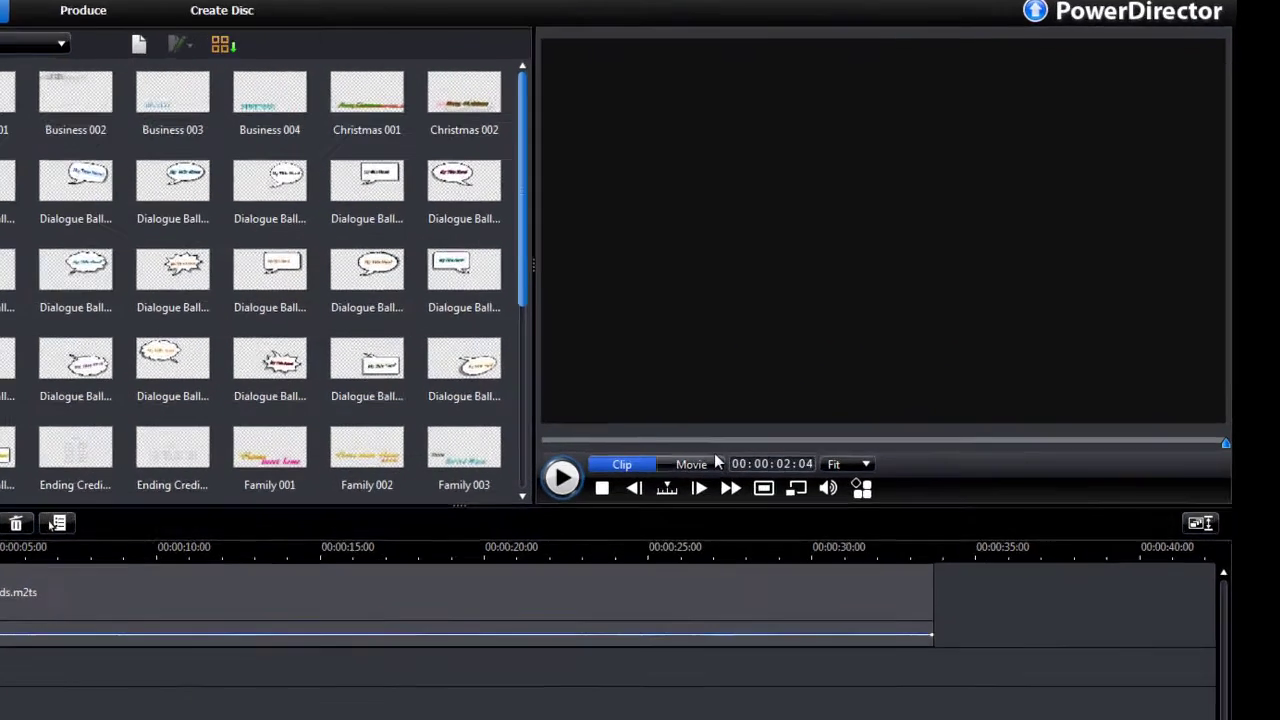
Step: Preview the whole movie from the start, pausing at 00:00:03:11 on the clouds
left_click(813, 377)
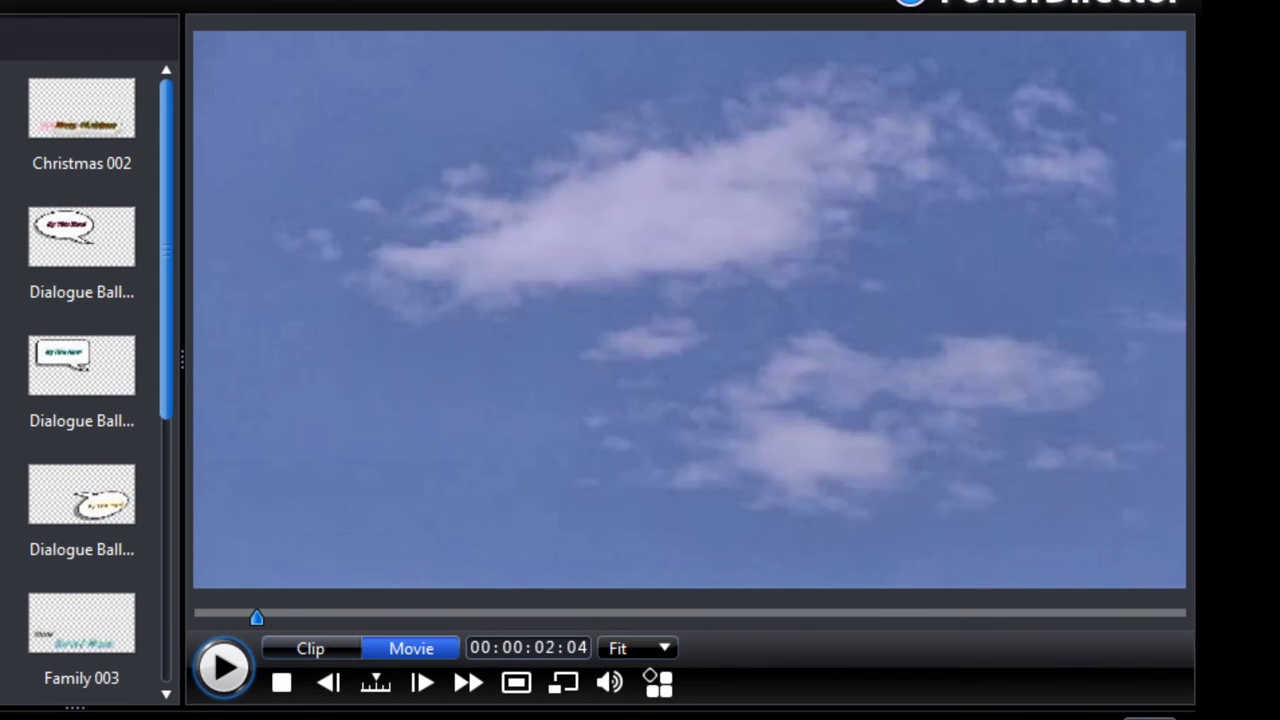
key("Home")
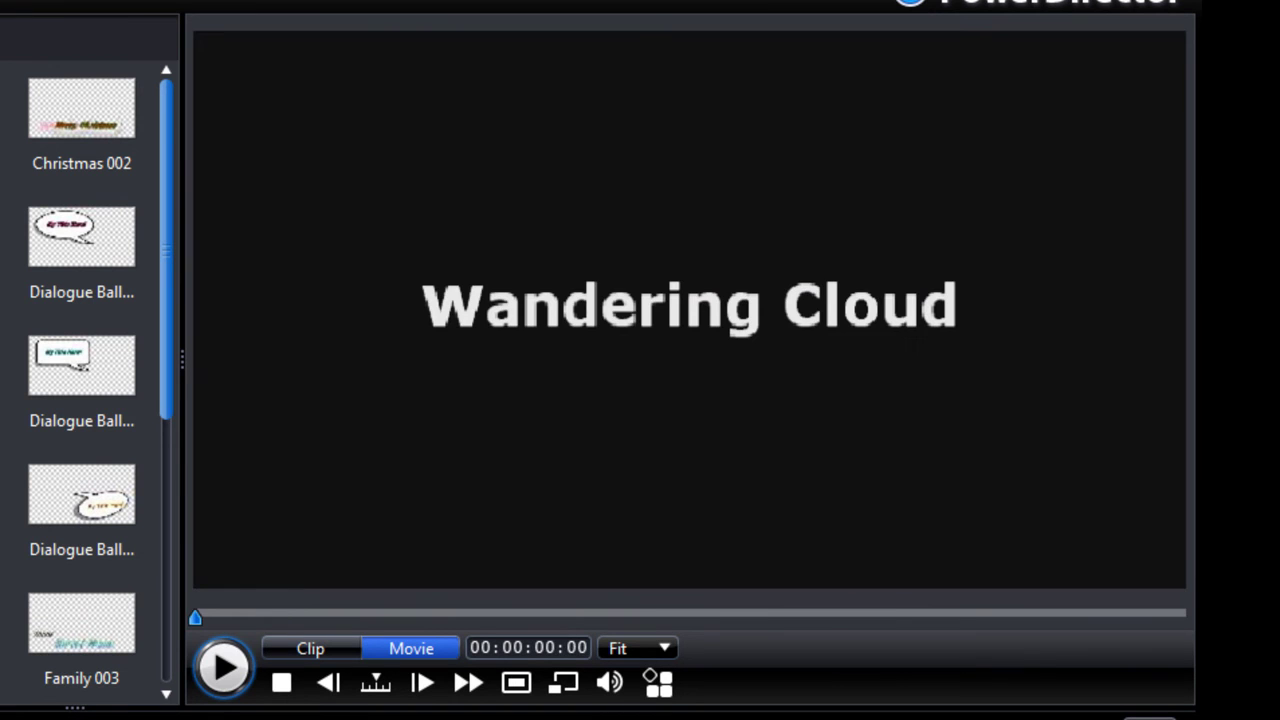
left_click(222, 669)
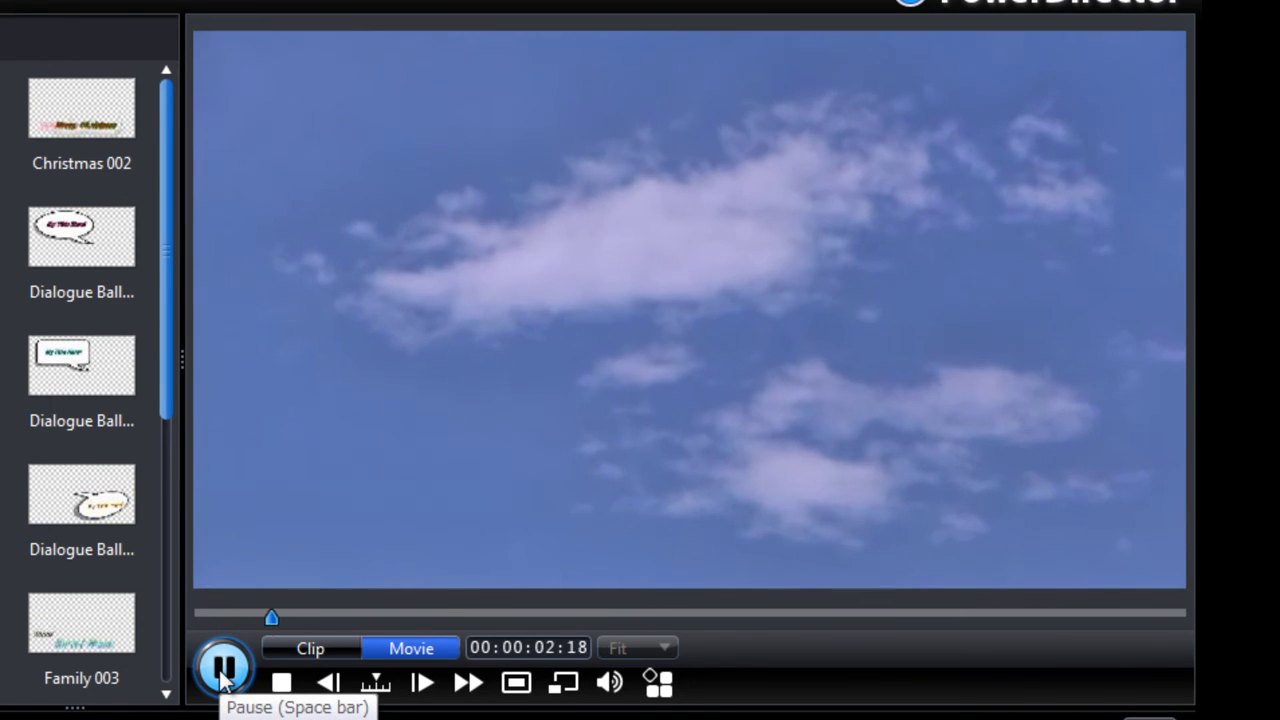
left_click(222, 676)
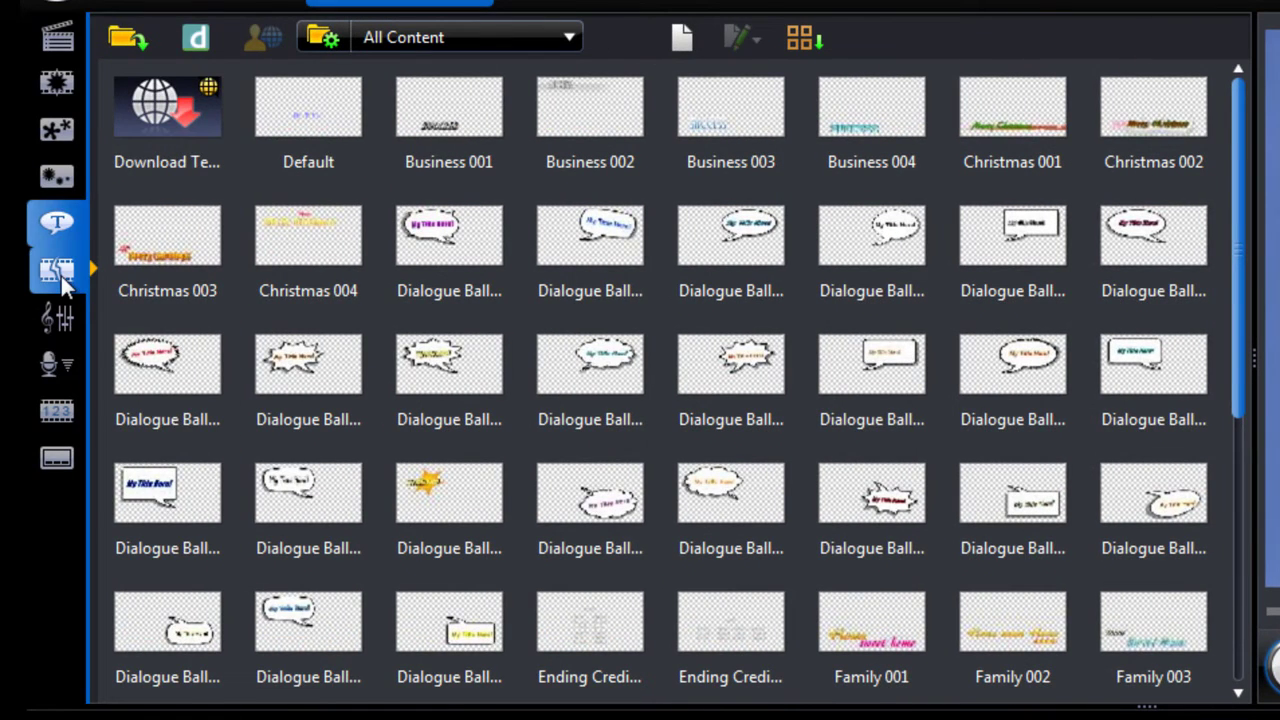
Step: Place a Drain transition between the black board and clouds.m2ts, 00:00:01:02 to 00:00:02:04
left_click(61, 276)
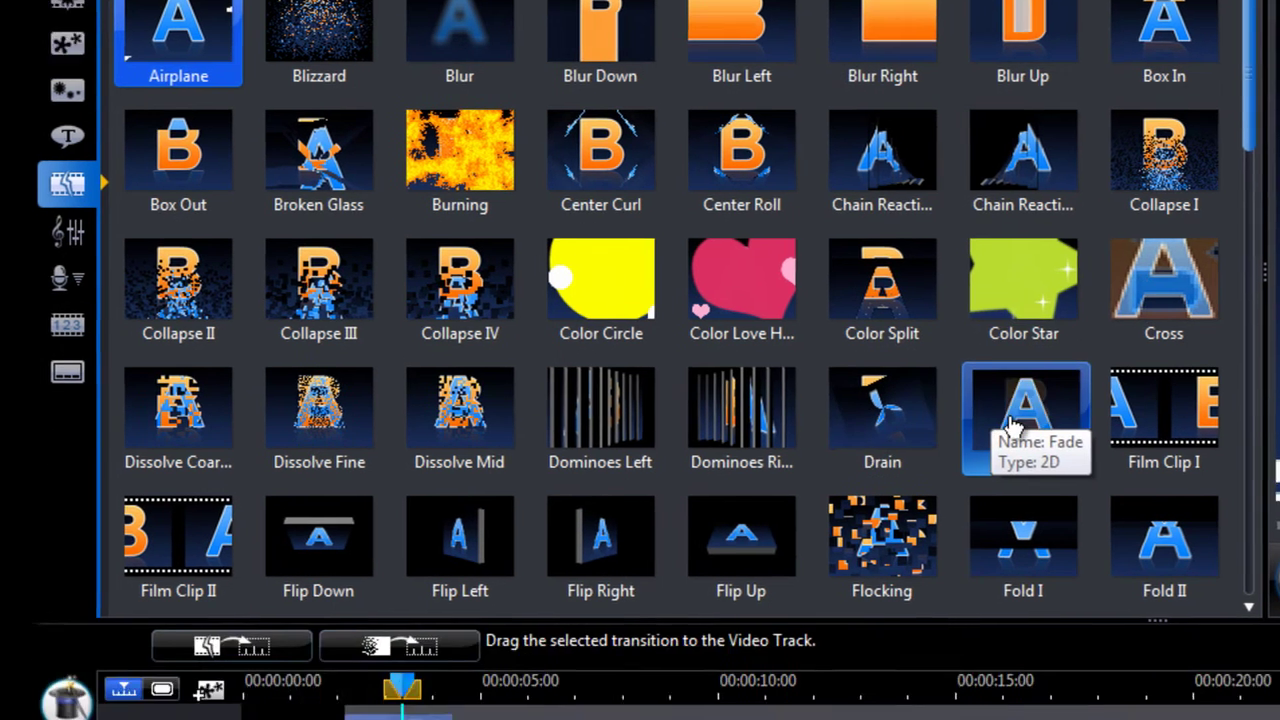
left_click_drag(882, 410, 407, 345)
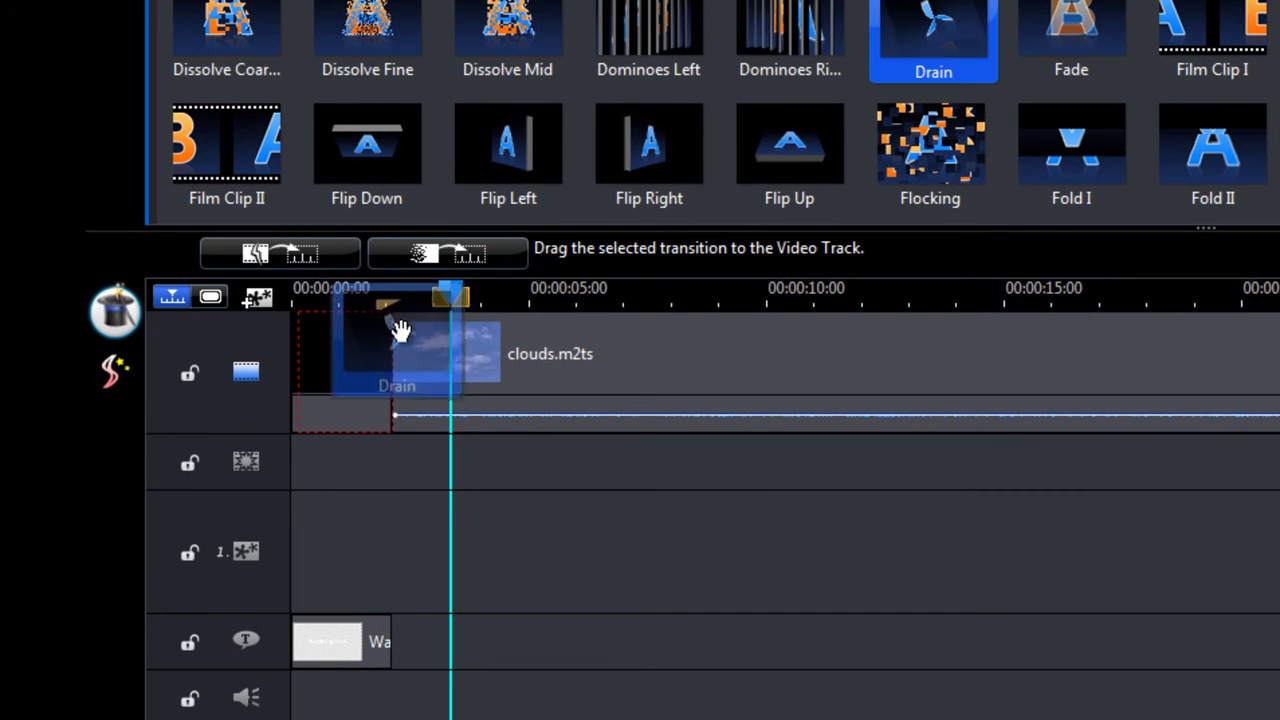
left_click(412, 356)
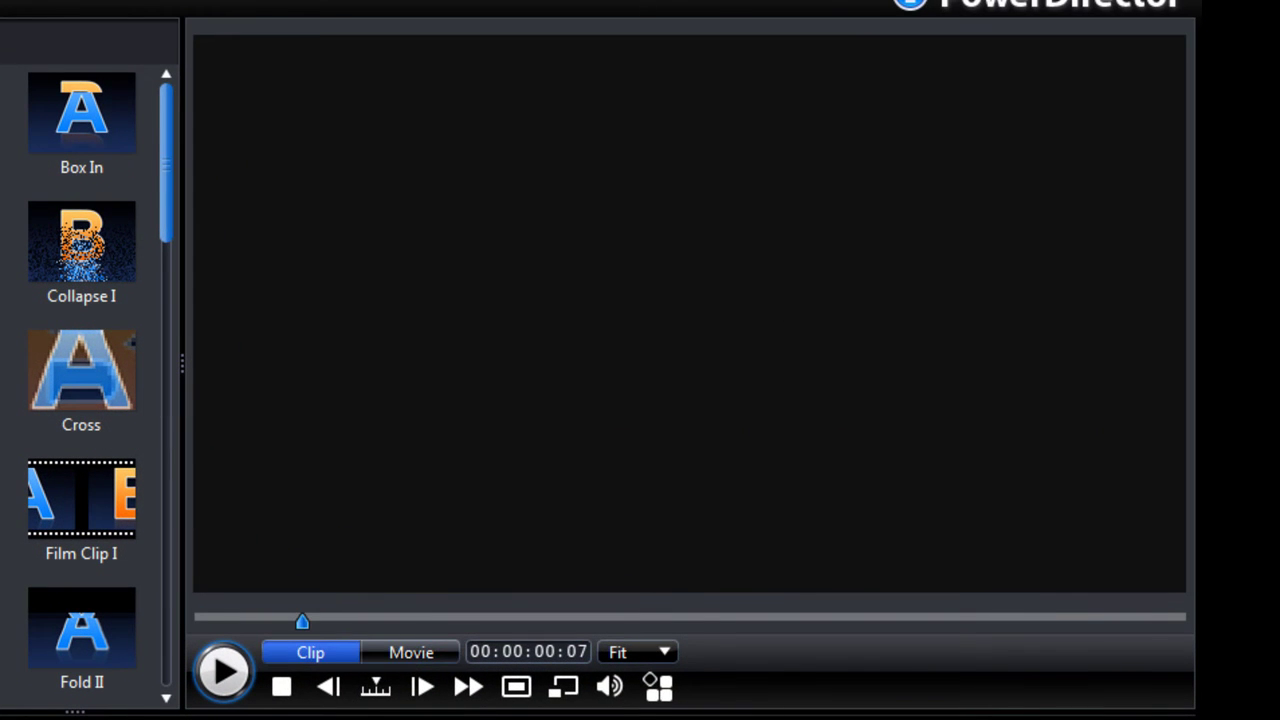
Step: Play the whole movie in Movie mode to check the Drain transition into the clouds
left_click(411, 652)
left_click(310, 652)
left_click(440, 653)
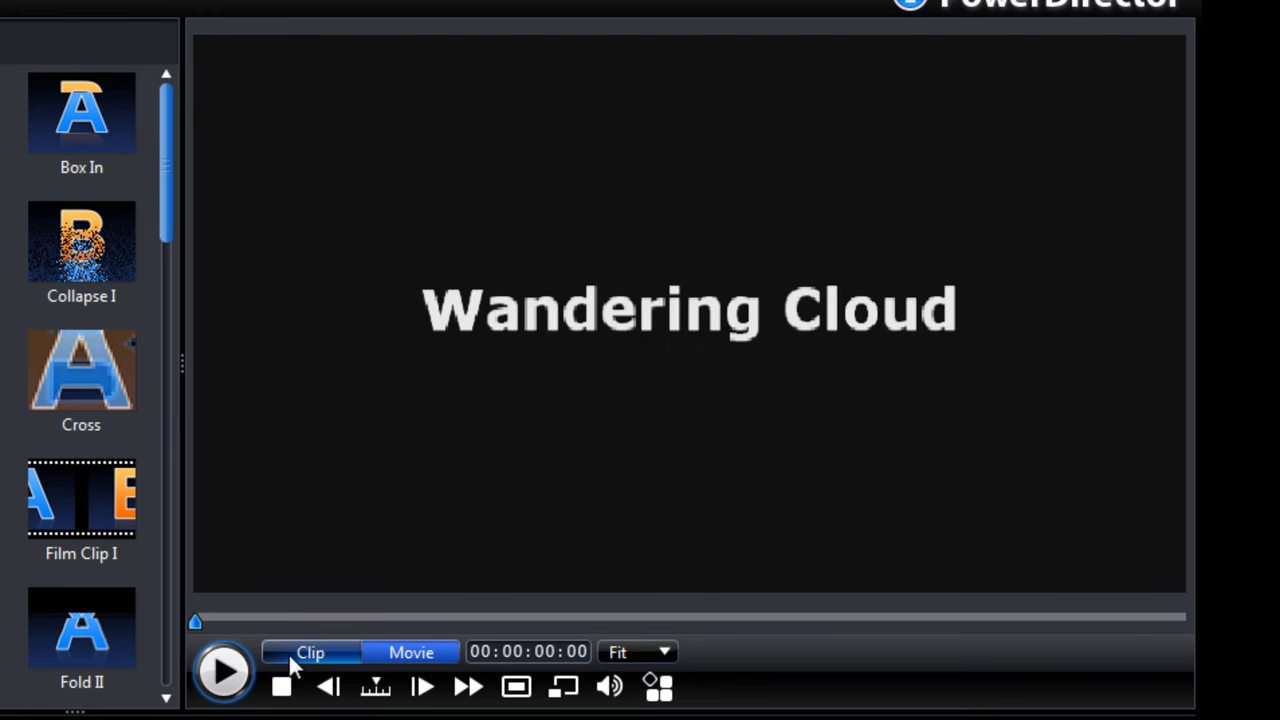
left_click(224, 672)
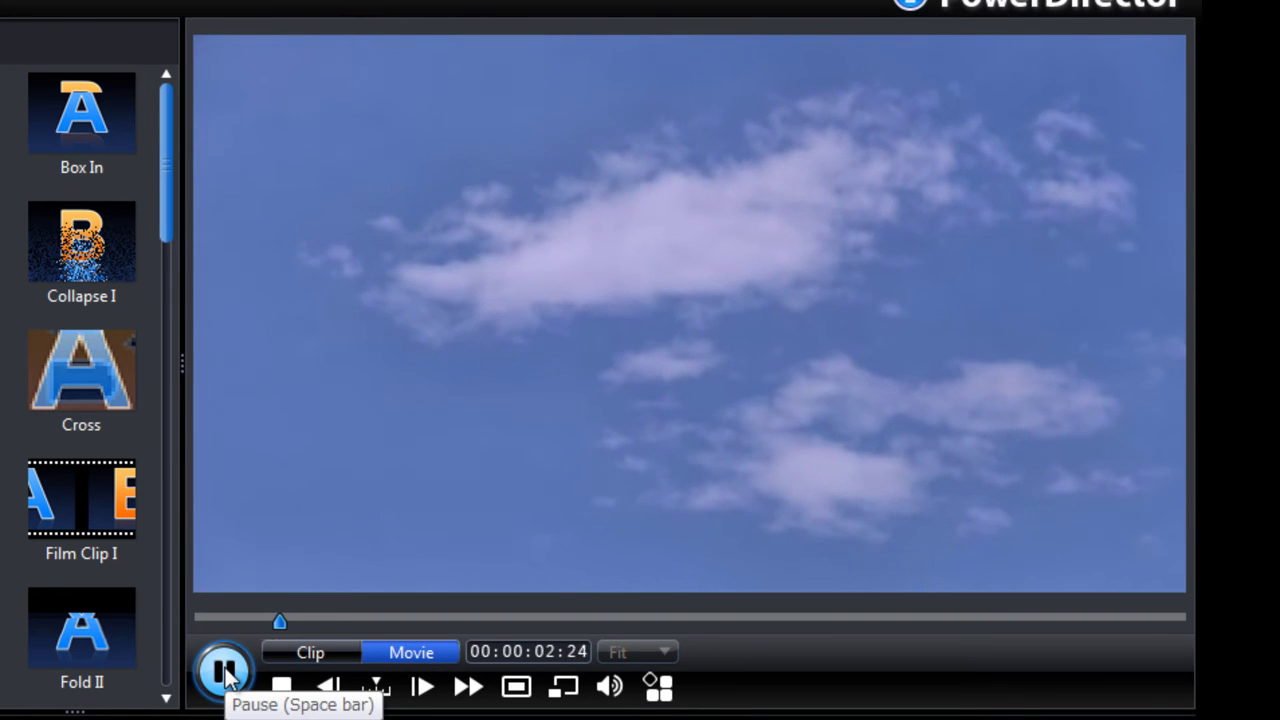
left_click(224, 674)
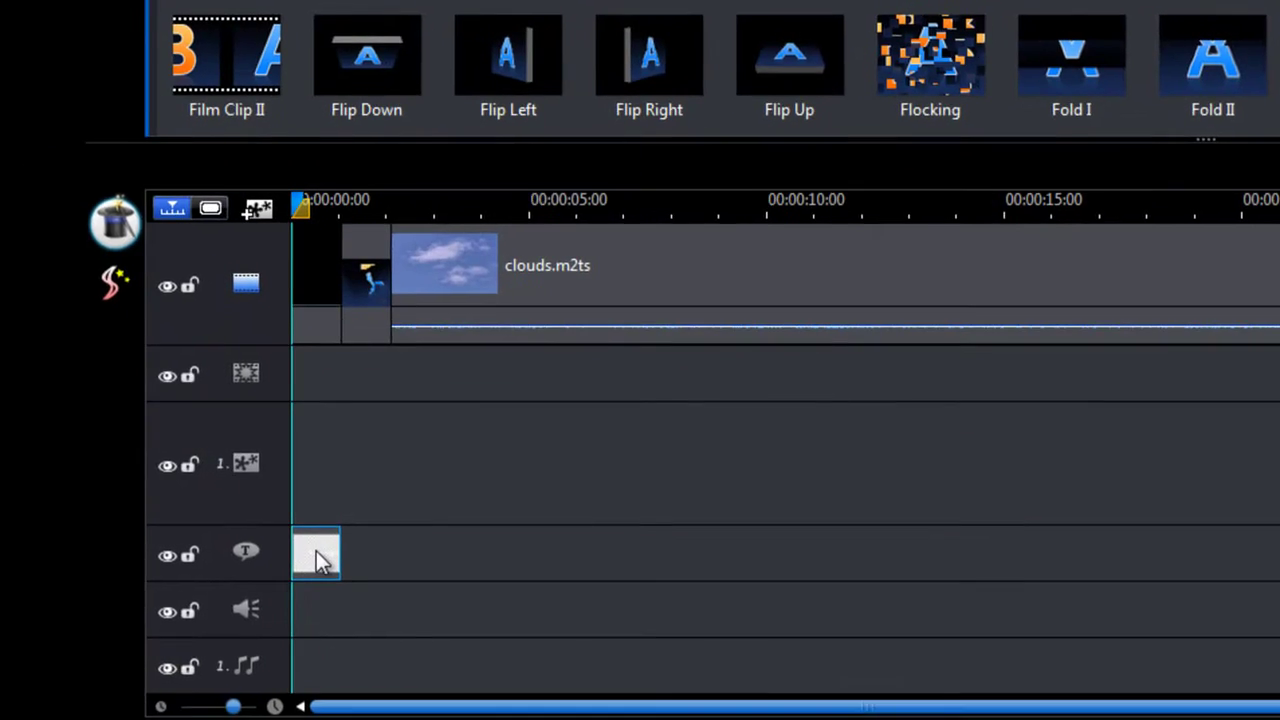
Step: Insert the cloud-logo image into the Wandering Cloud title, enlarge it and place it above the text
double_click(114, 655)
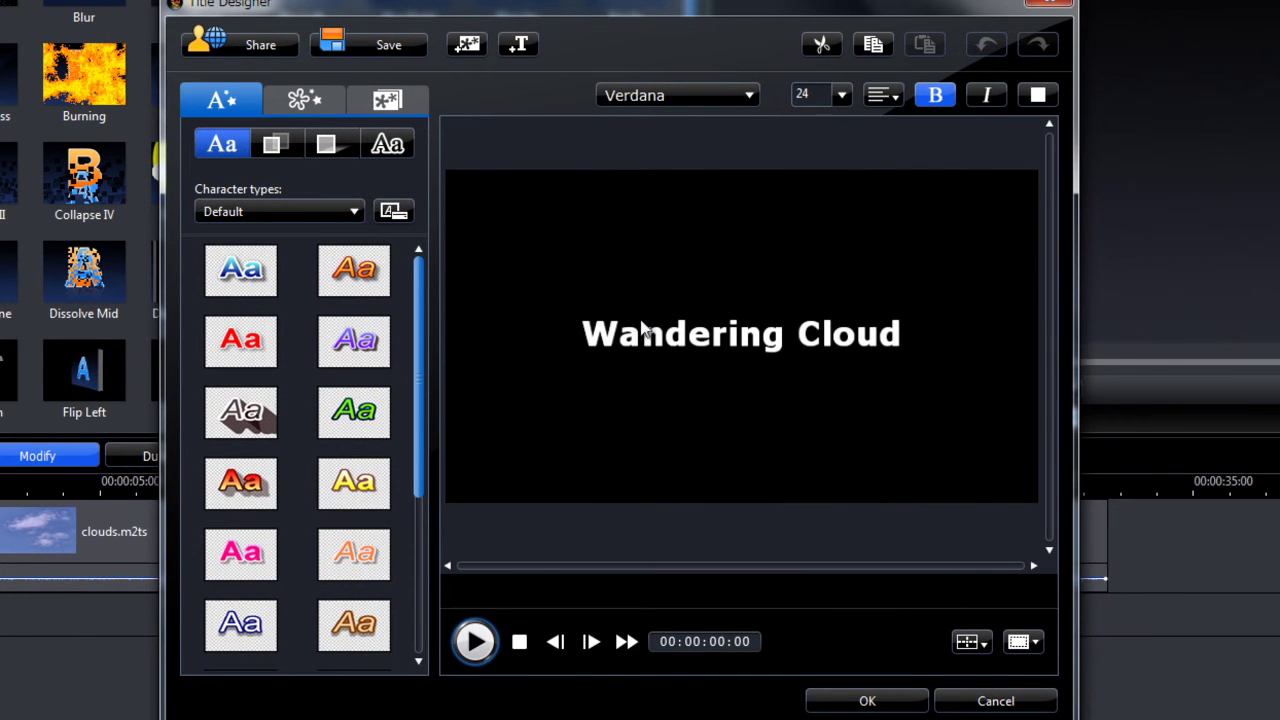
left_click(476, 45)
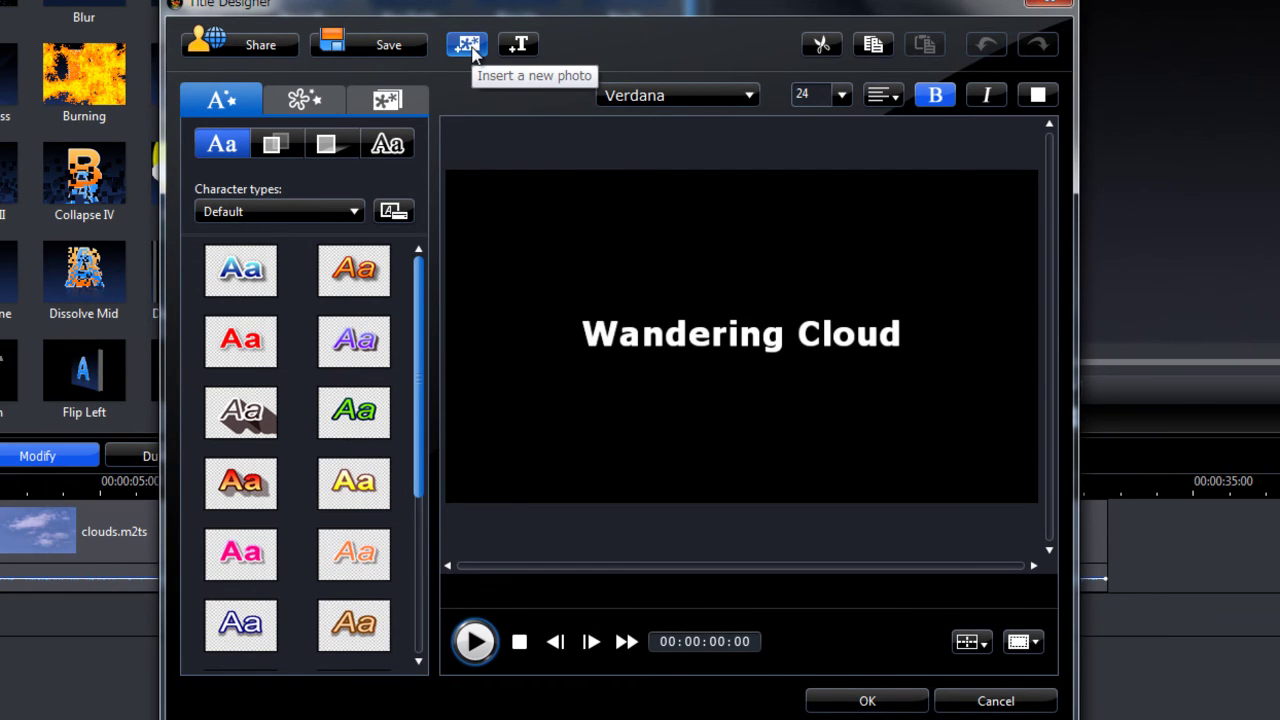
left_click(468, 47)
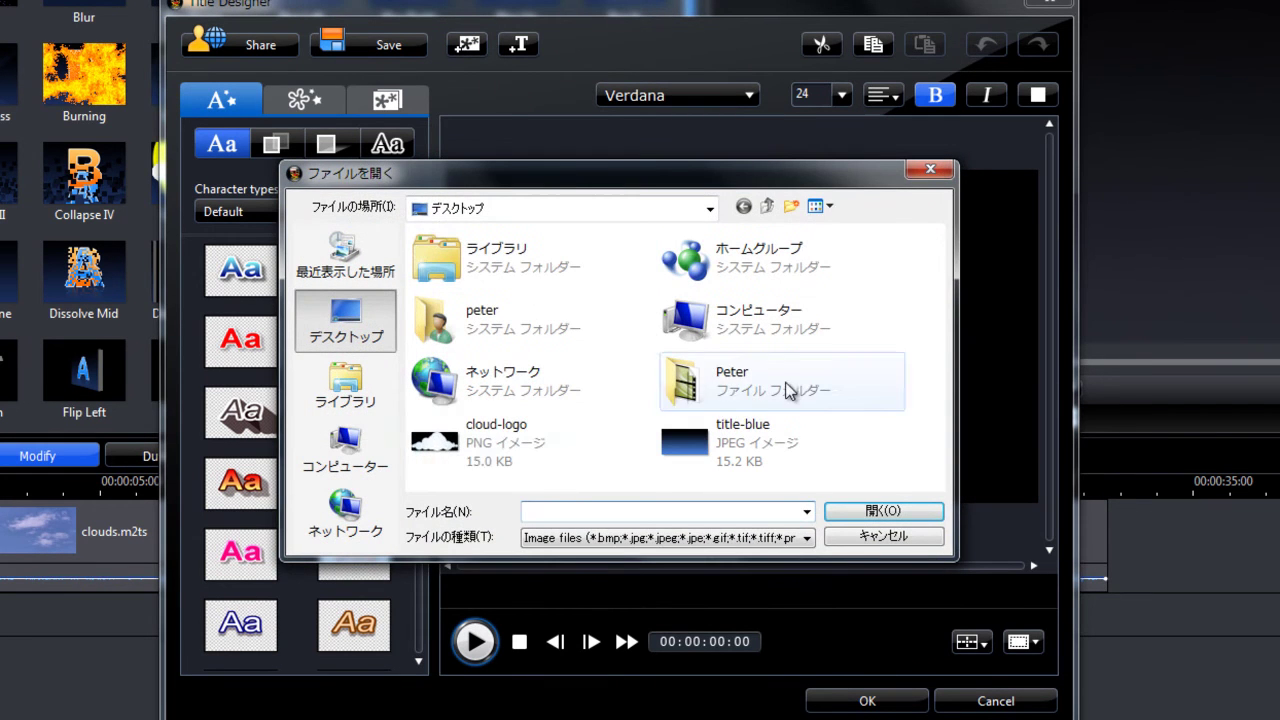
double_click(500, 442)
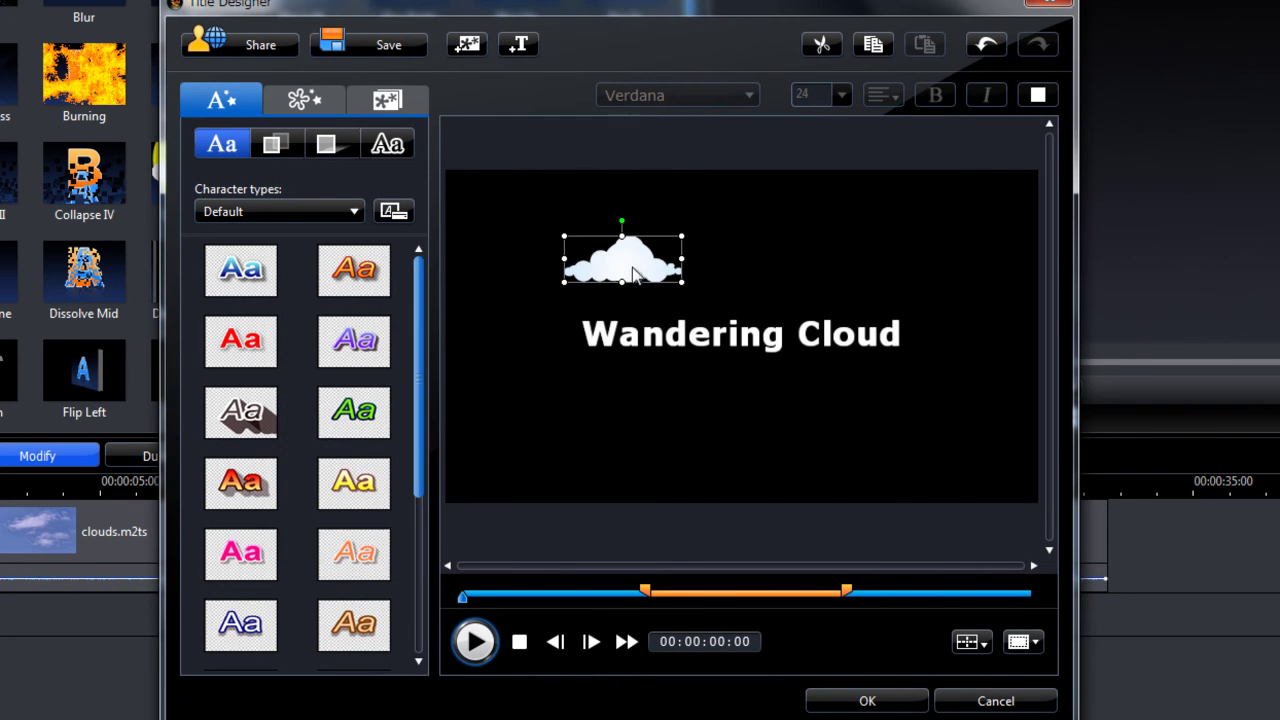
left_click_drag(633, 275, 826, 348)
left_click_drag(788, 298, 760, 258)
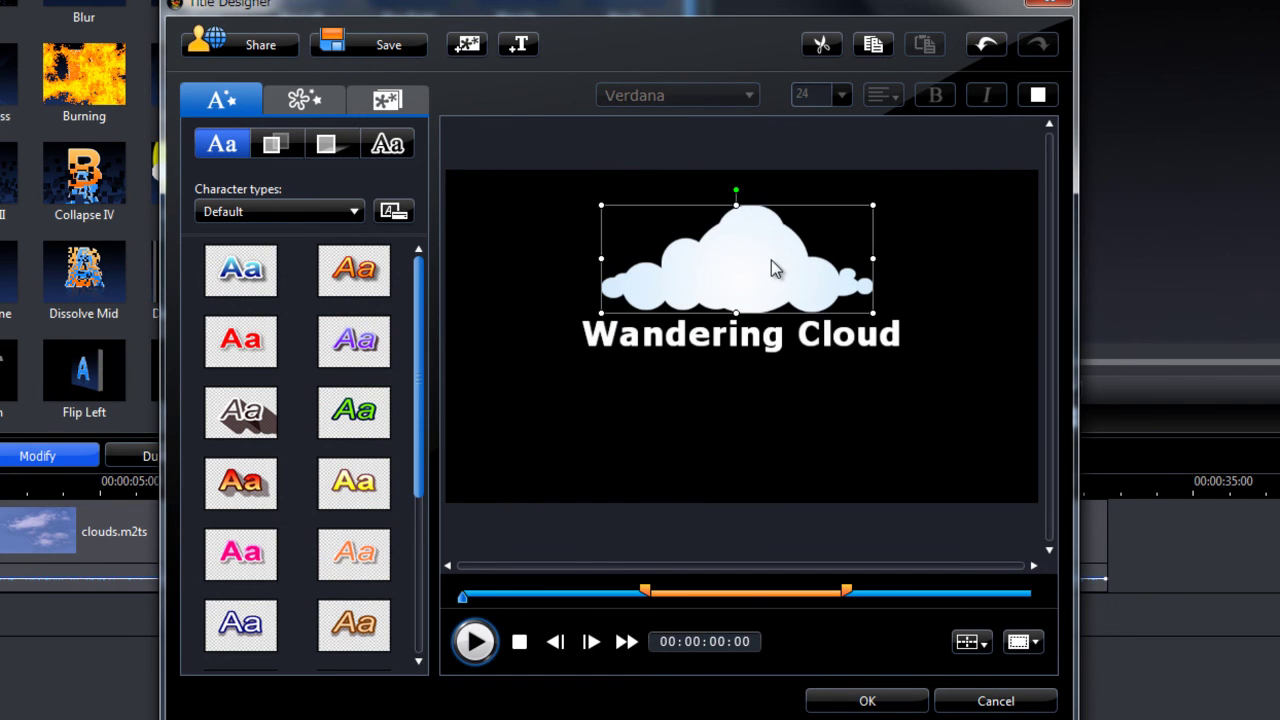
Step: Apply the dark-to-blue gradient thumbnail from the Background options to the title card
left_click(768, 444)
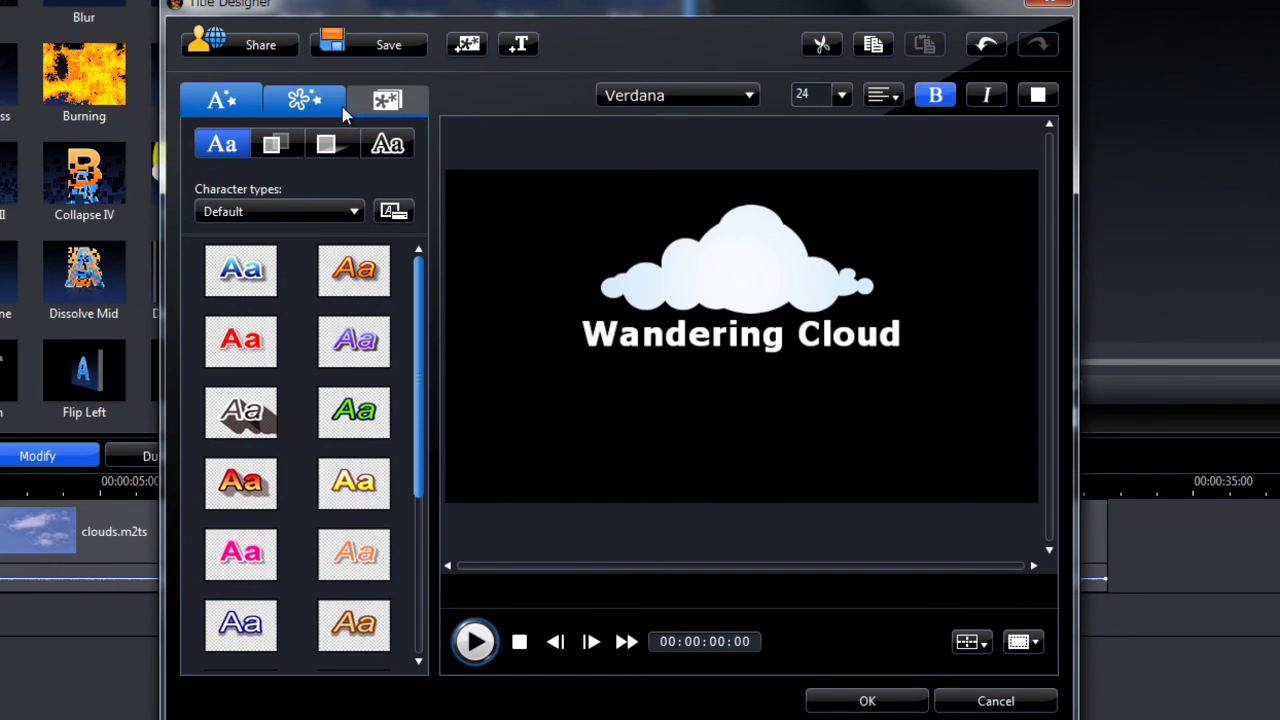
left_click(405, 108)
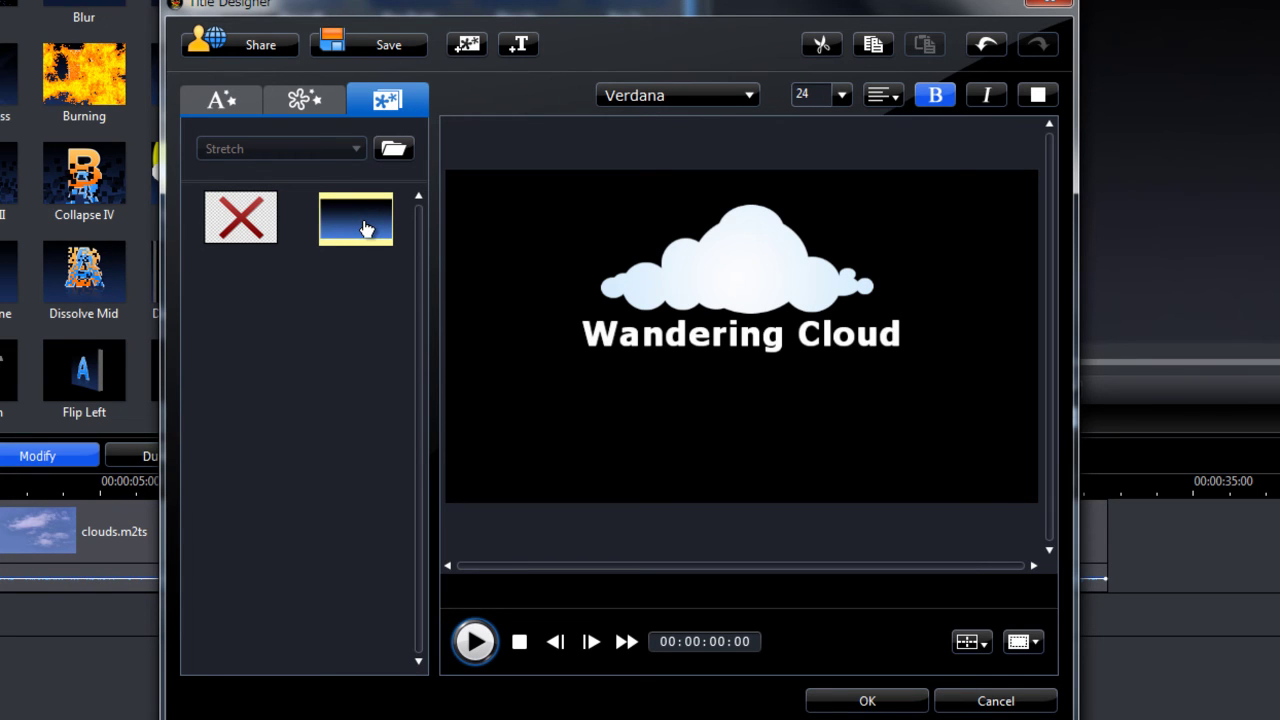
left_click(366, 230)
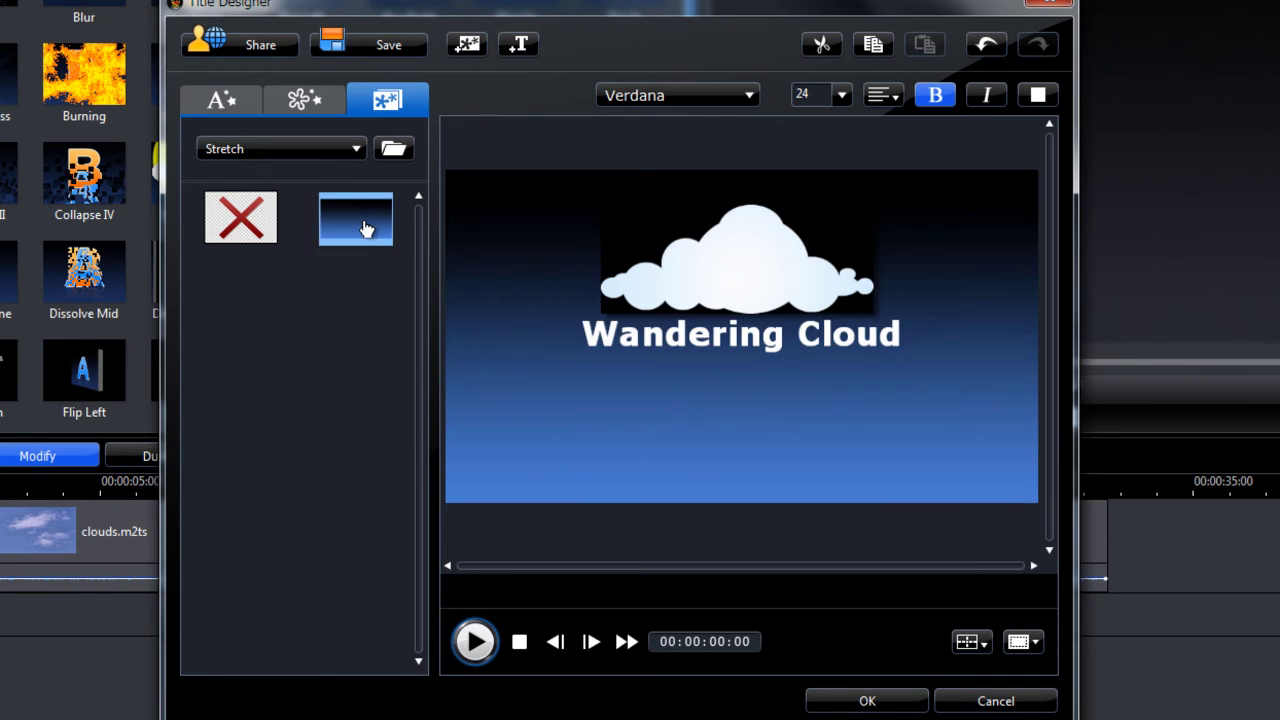
Step: Enable Pick color key on the cloud logo's Object settings with black as the keyed colour
left_click(708, 280)
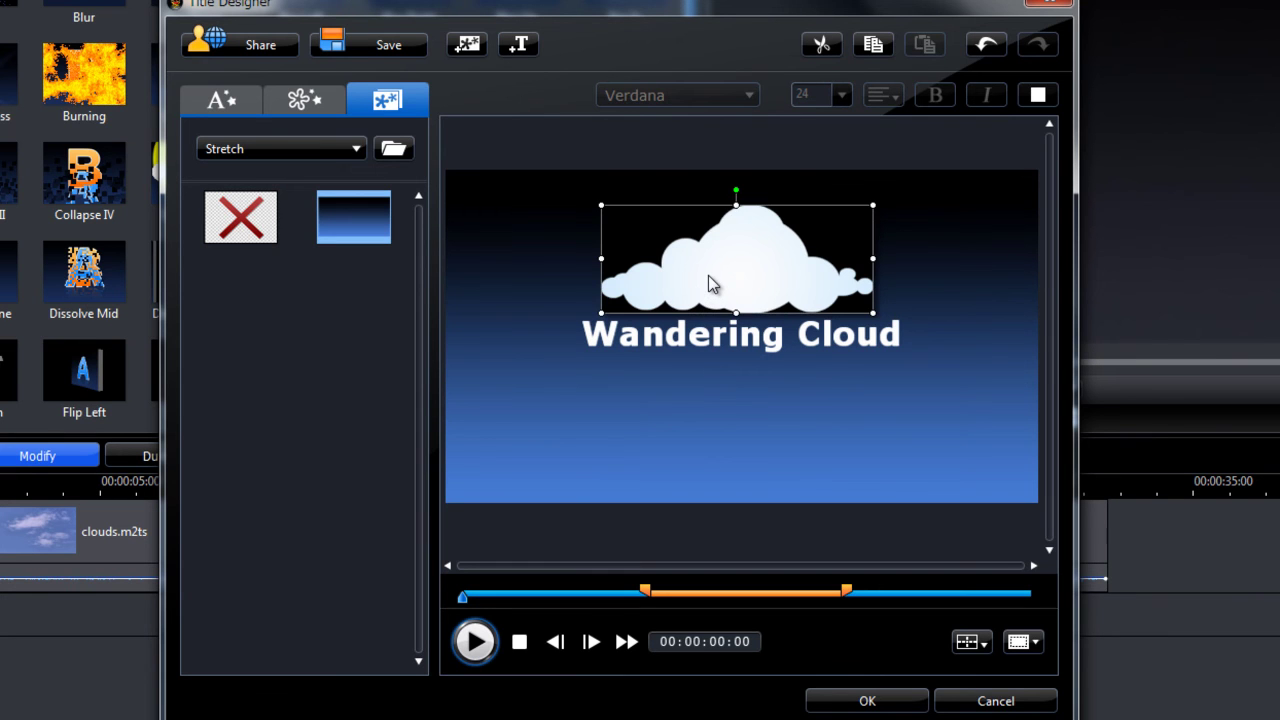
left_click(254, 108)
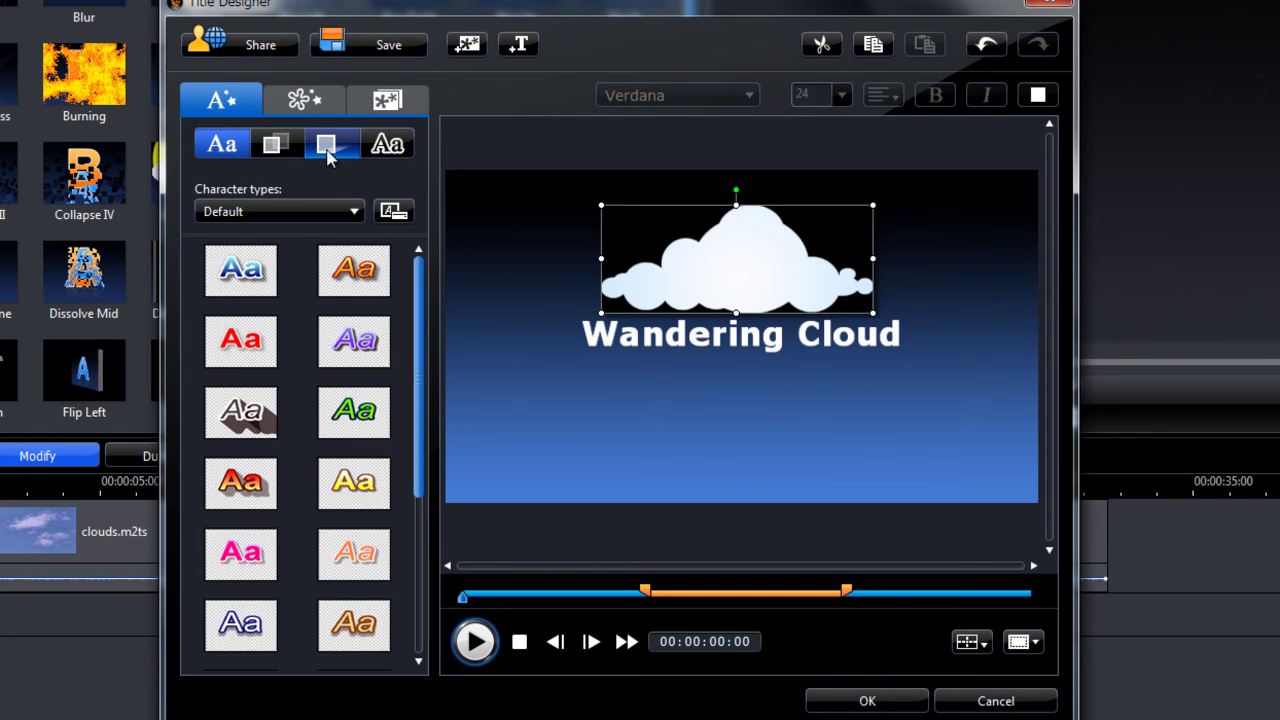
left_click(304, 98)
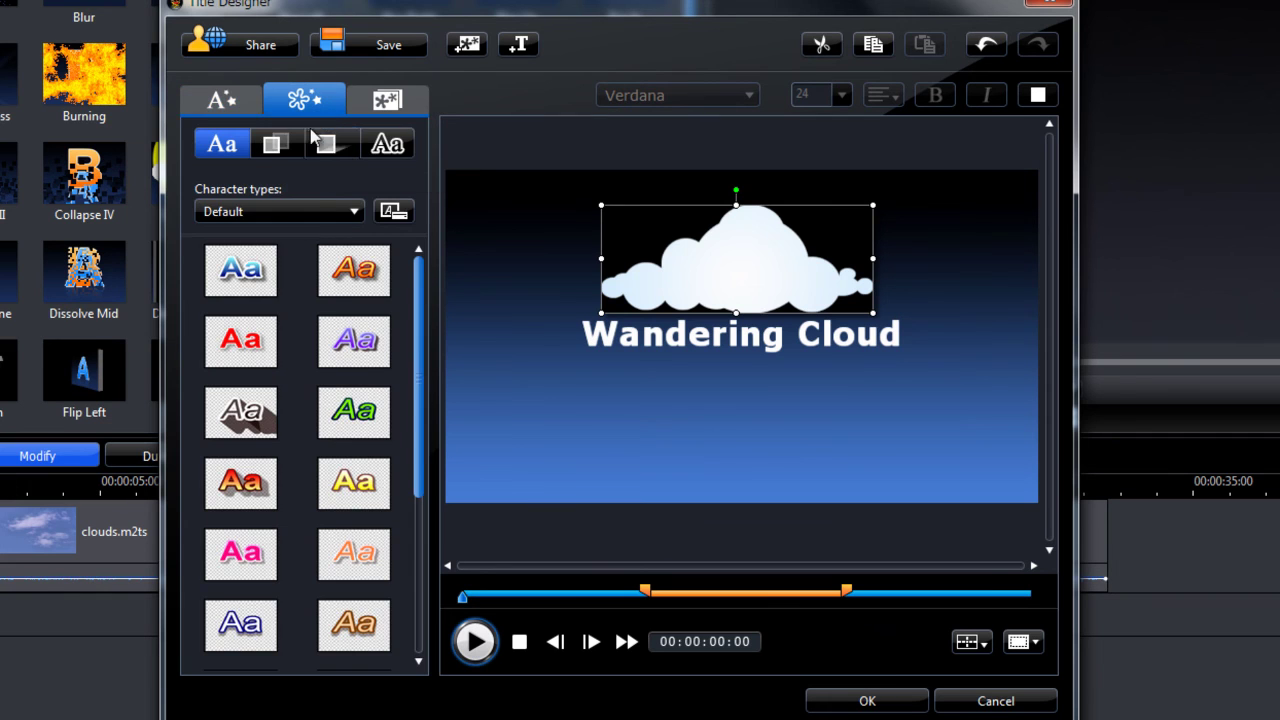
left_click(205, 440)
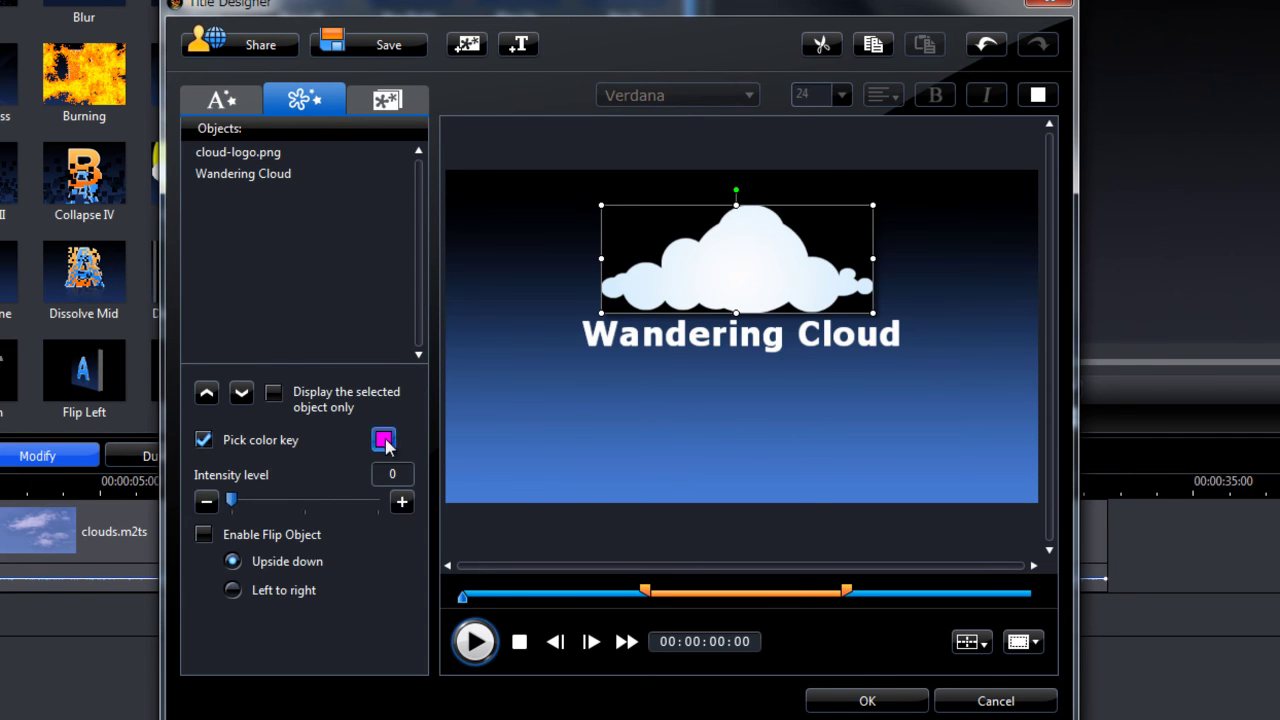
left_click(383, 439)
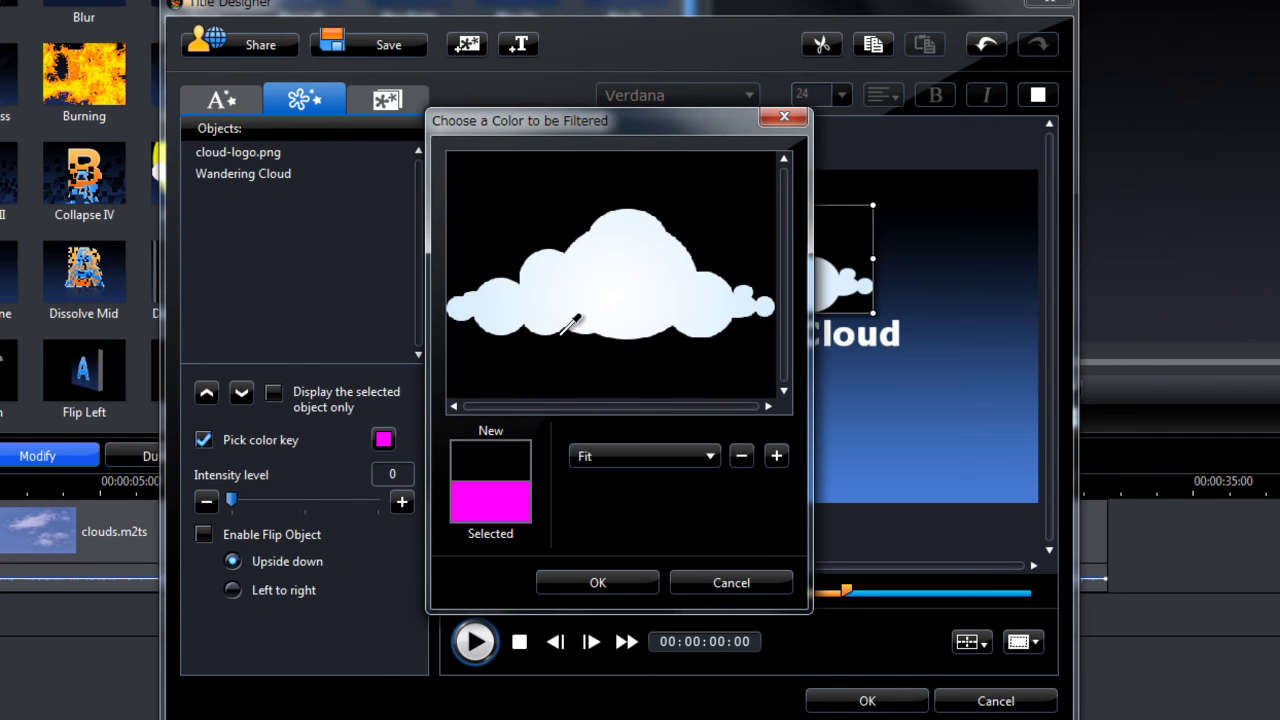
left_click(561, 333)
left_click(597, 583)
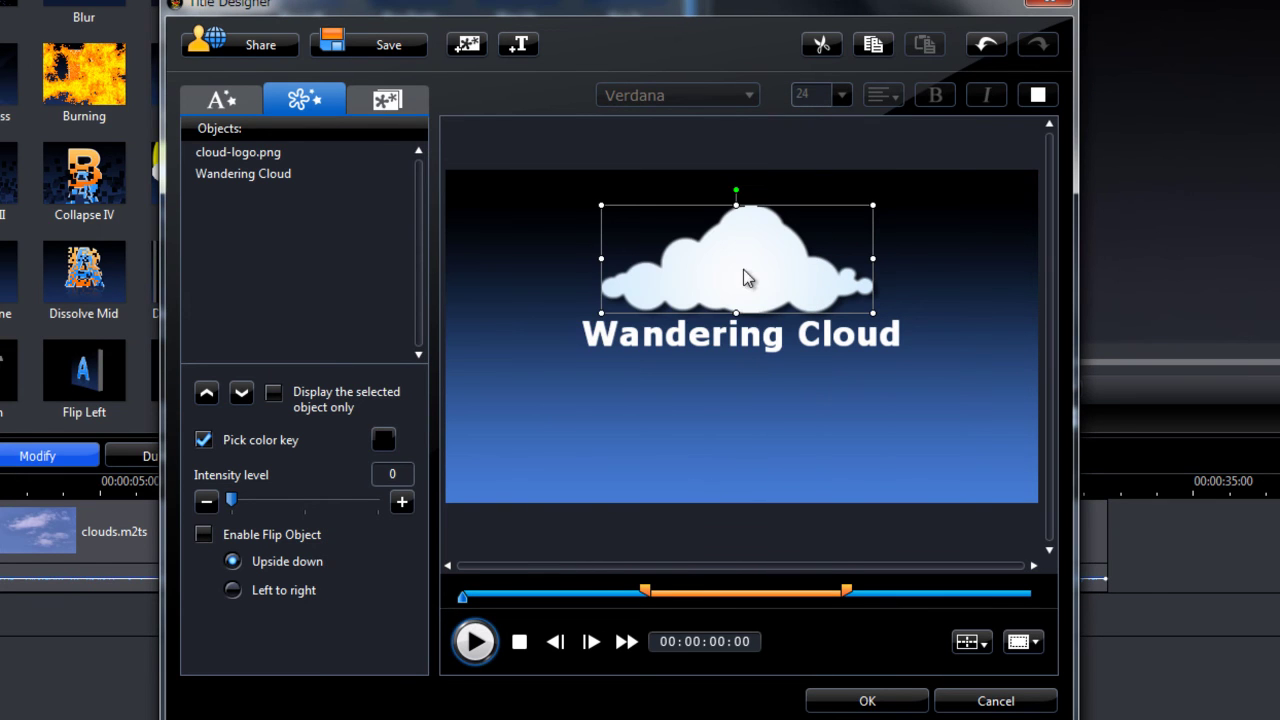
mouse_move(745, 278)
left_mouse_down()
mouse_move(737, 263)
mouse_move(746, 268)
left_mouse_up()
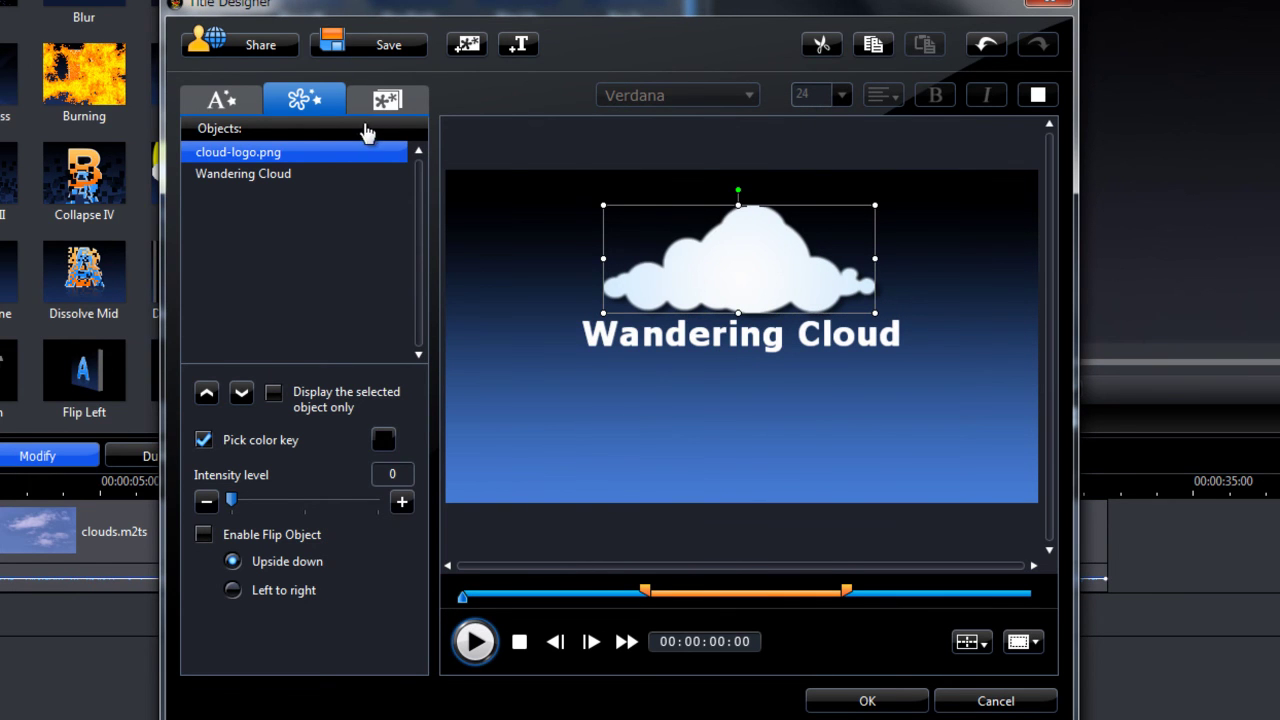
Step: Turn off Apply shadow for the cloud logo in the Character shadow settings
left_click(236, 106)
left_click(326, 144)
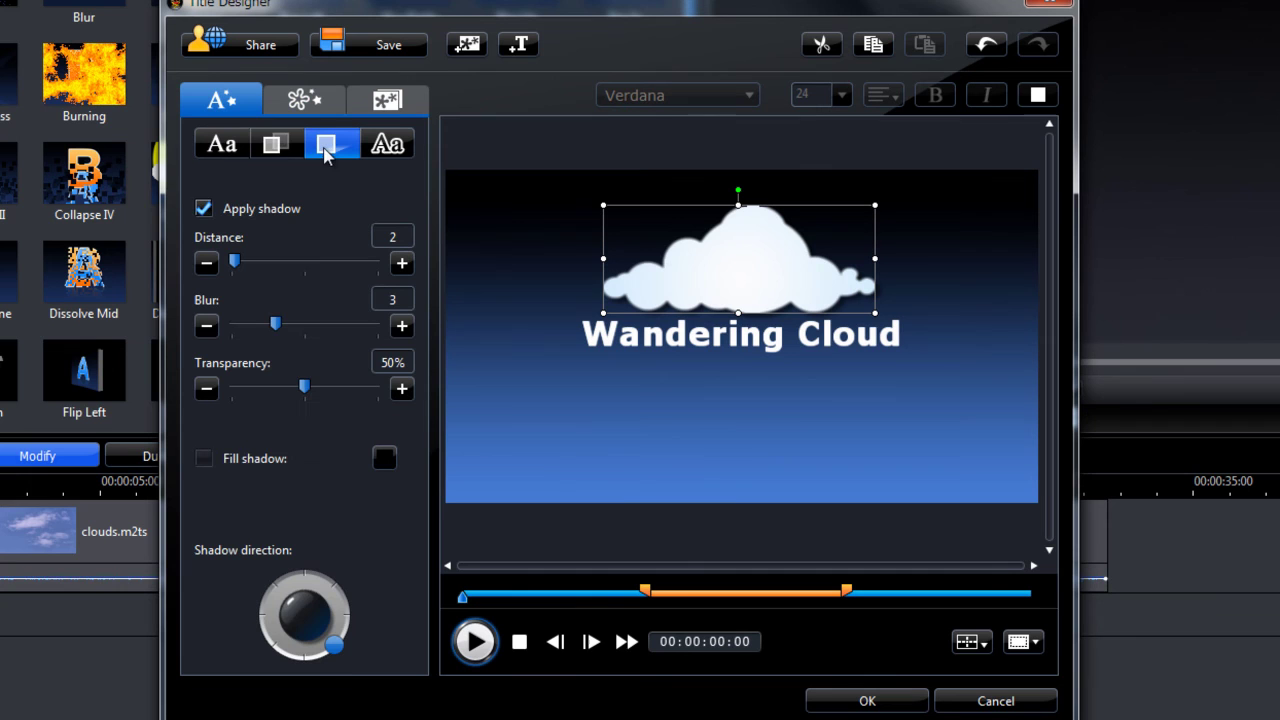
left_click(203, 209)
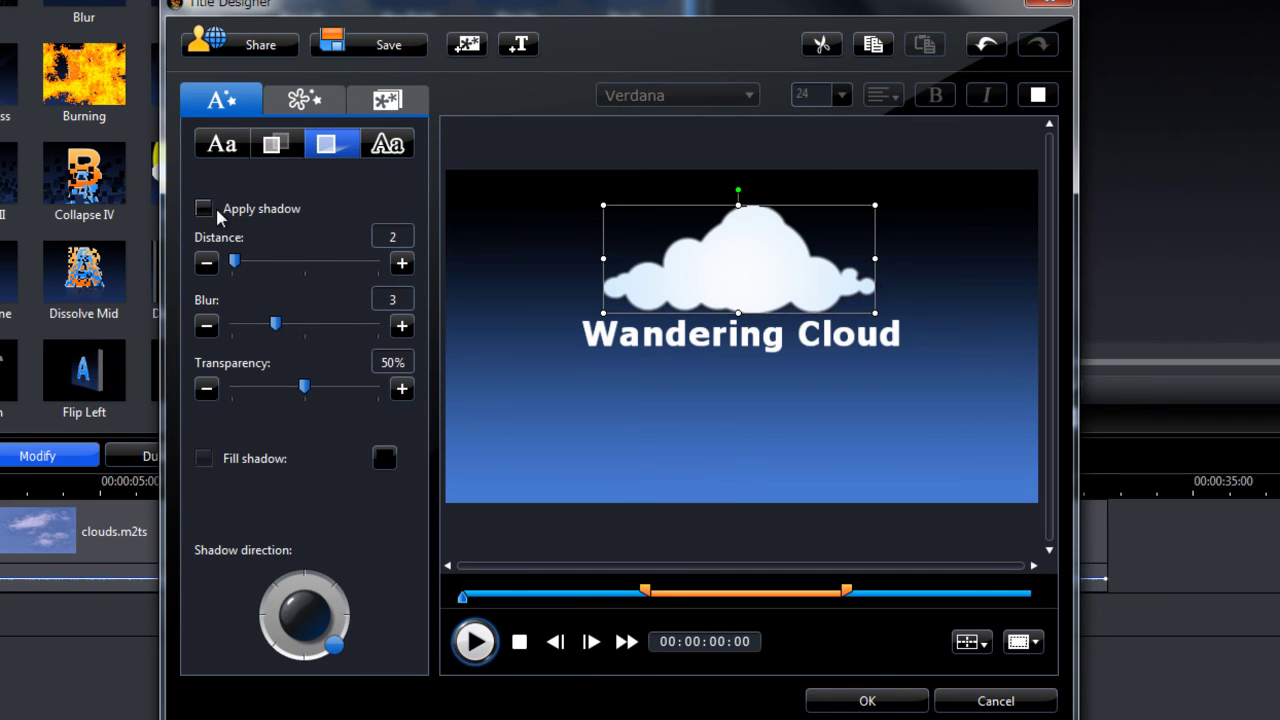
Step: Nudge the cloud logo slightly higher and align it to the horizontal centre
left_click(738, 330)
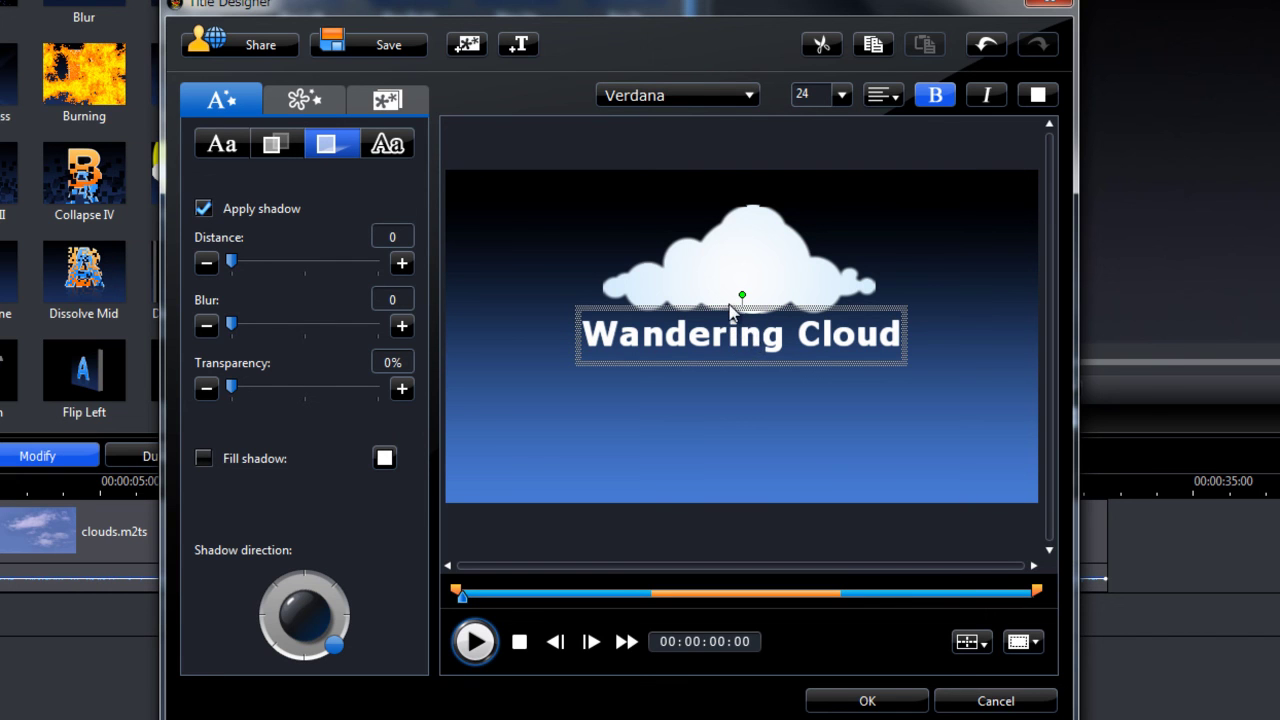
left_click_drag(730, 314, 727, 302)
left_click(968, 641)
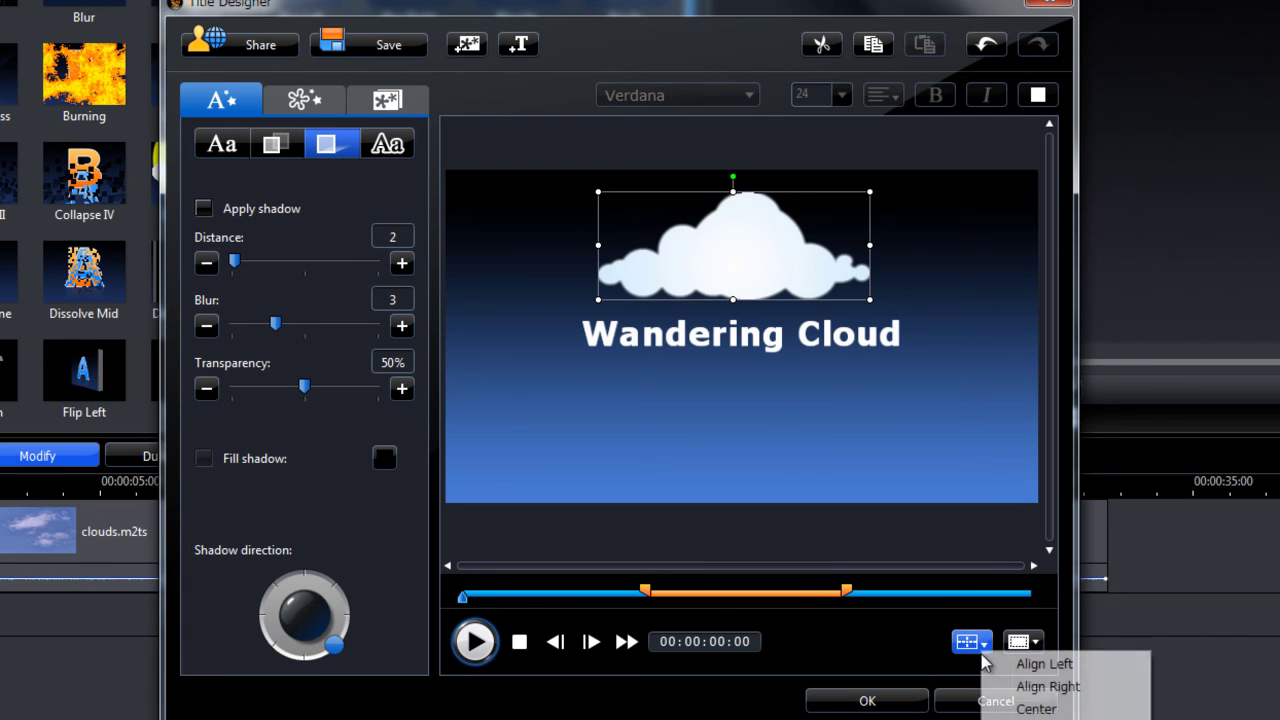
left_click(1025, 707)
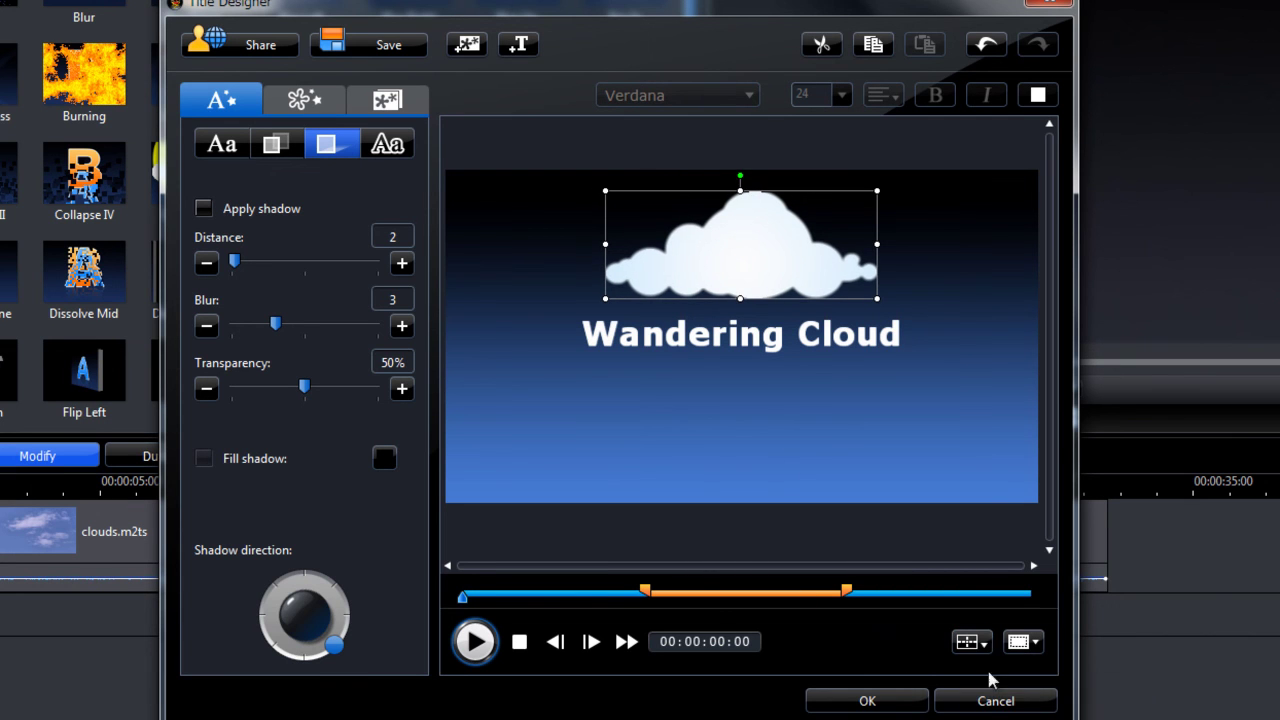
left_click(698, 340)
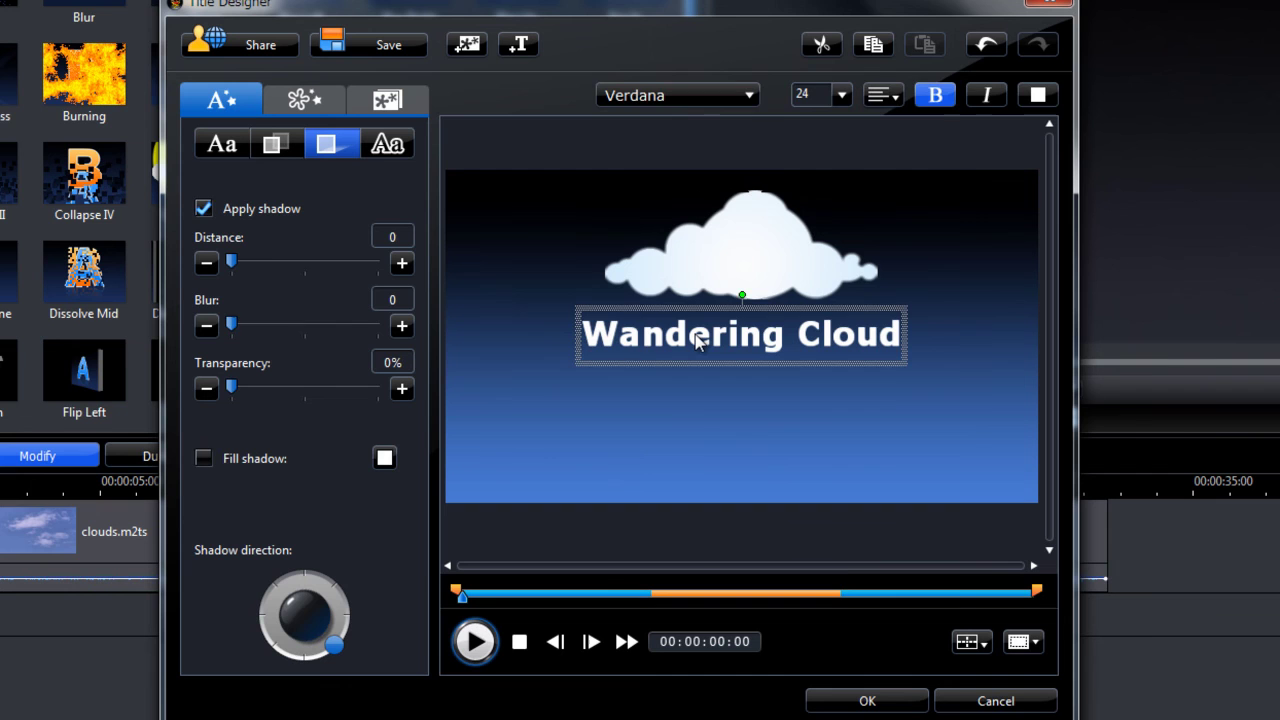
left_click(707, 274)
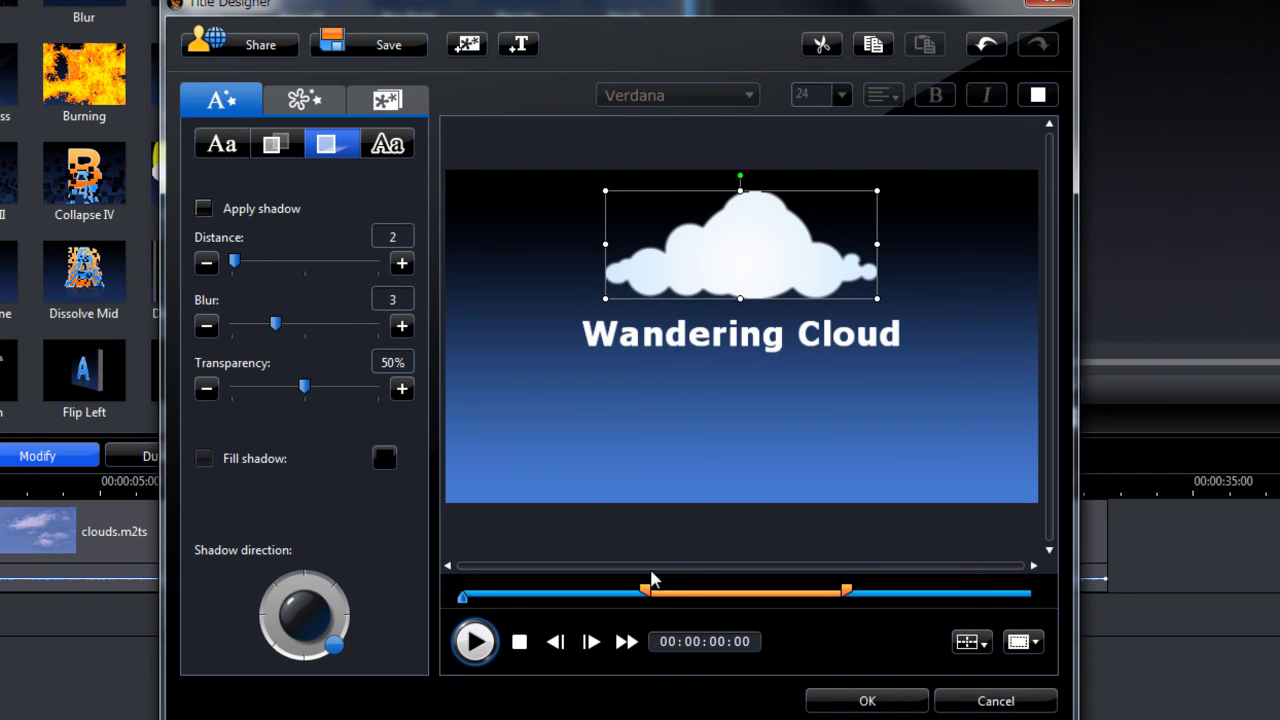
Step: Stretch the cloud logo's two keyframes to the very start and end of the title timeline
left_click_drag(642, 587, 457, 590)
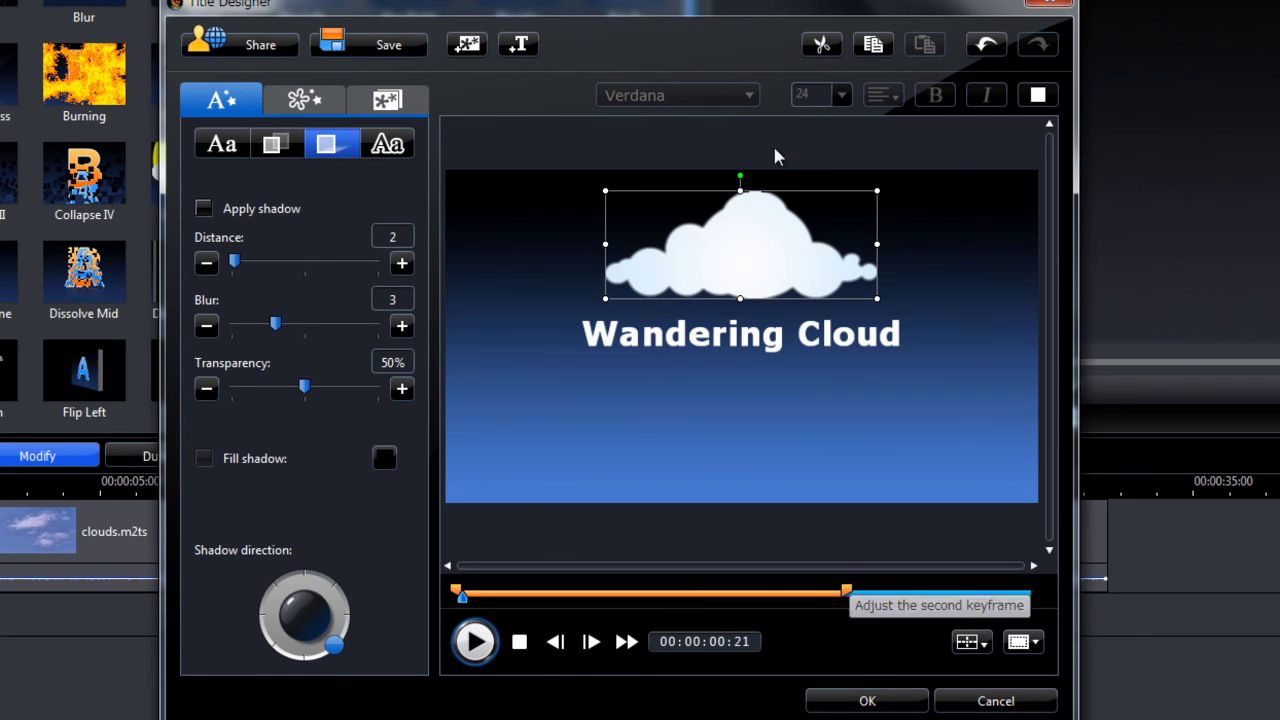
left_click_drag(845, 590, 1040, 587)
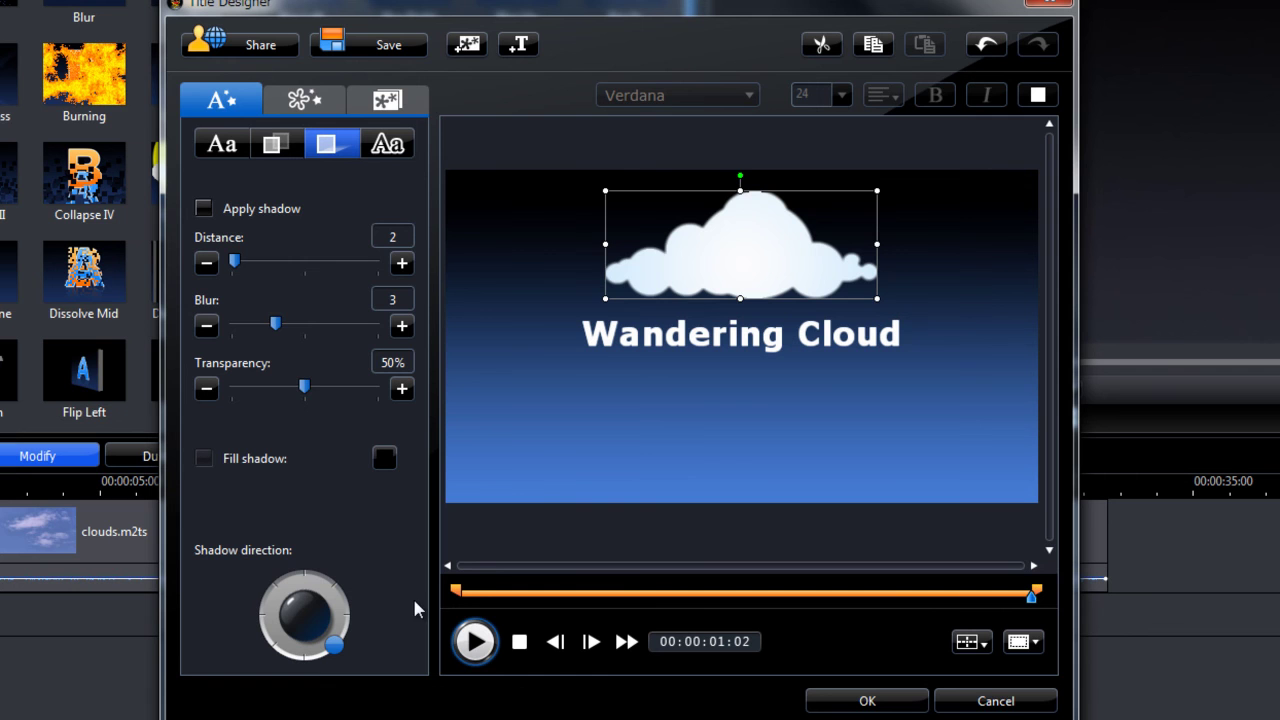
left_click(683, 336)
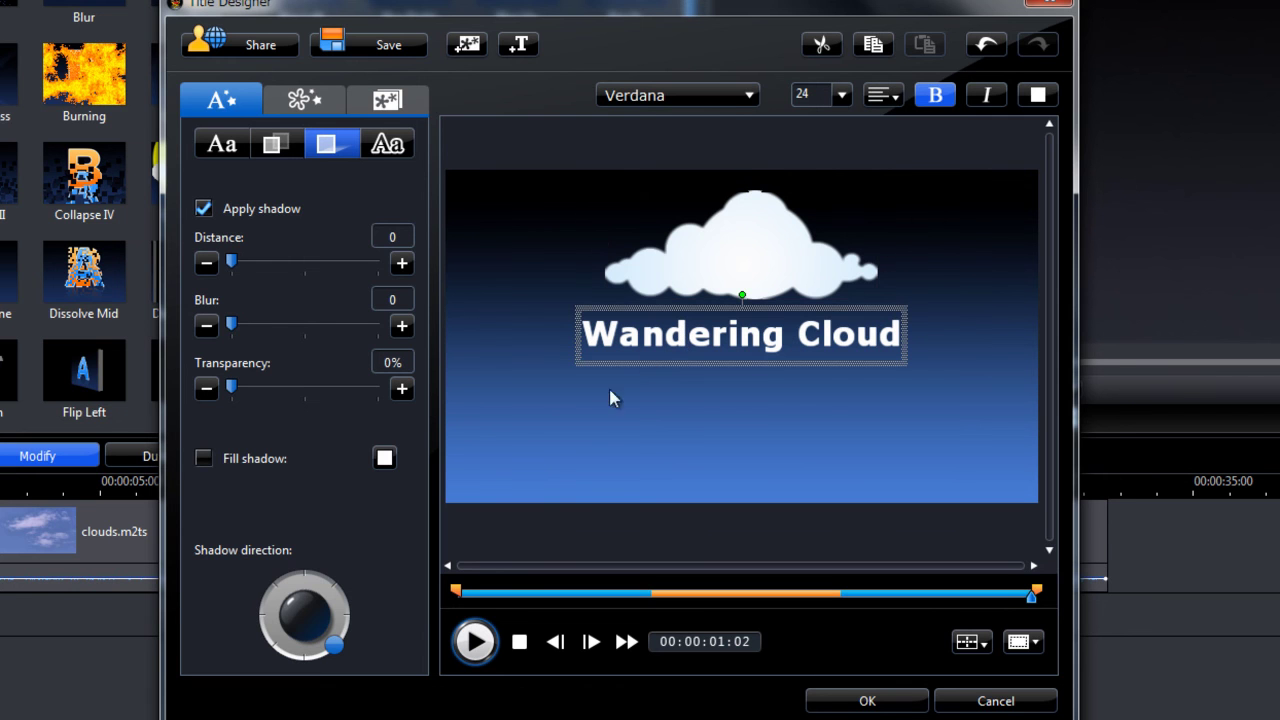
left_click(634, 441)
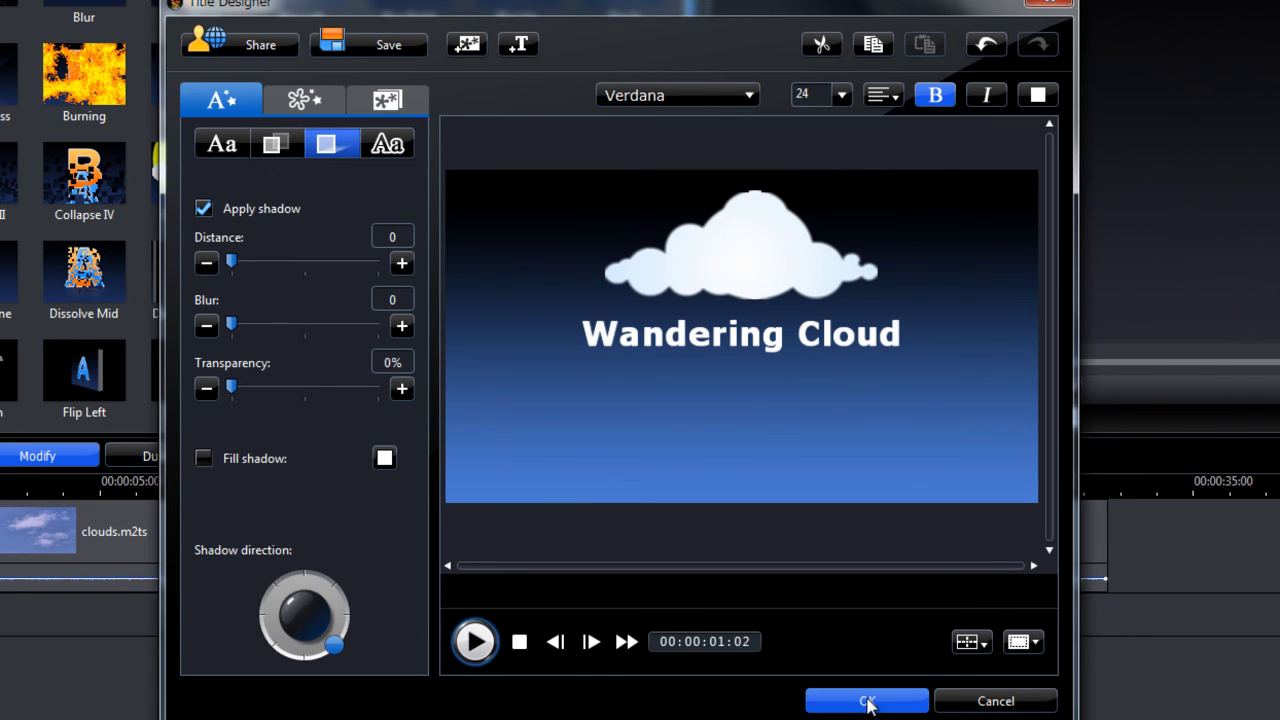
Step: Close Title Designer with OK, then play the movie preview and pause at 00:00:05:07 in the clouds footage
left_click(869, 699)
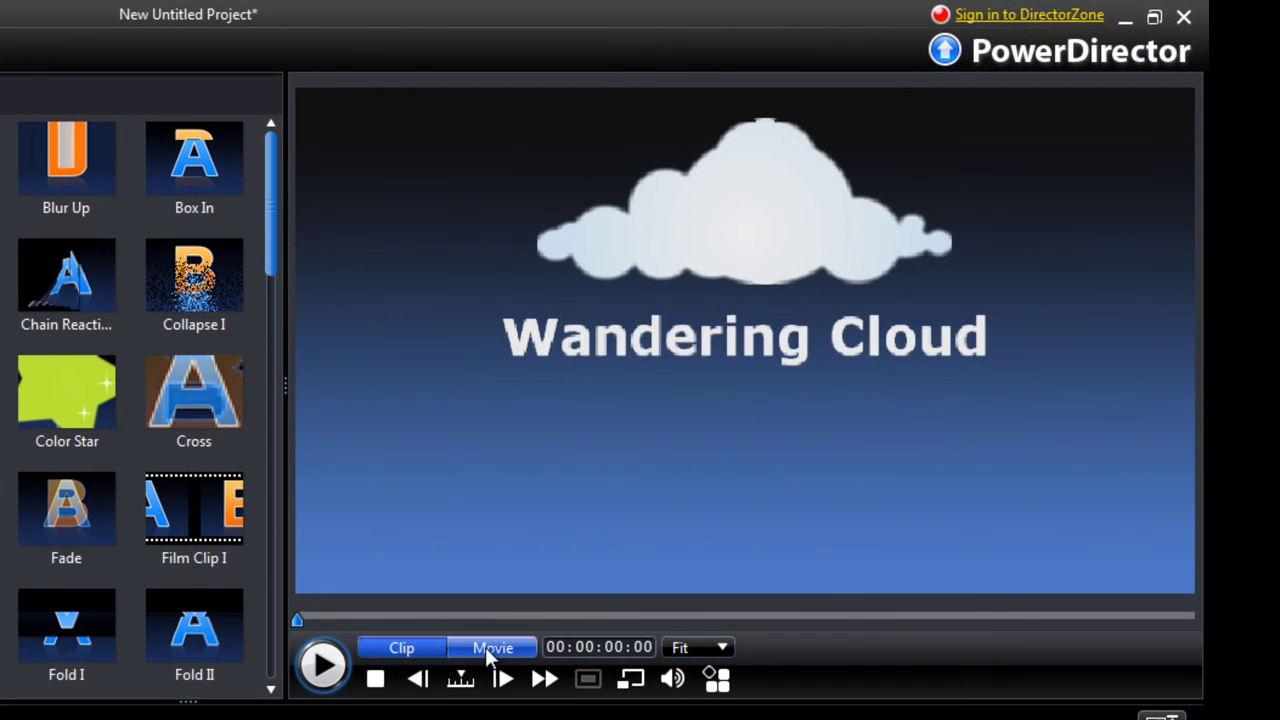
left_click(490, 648)
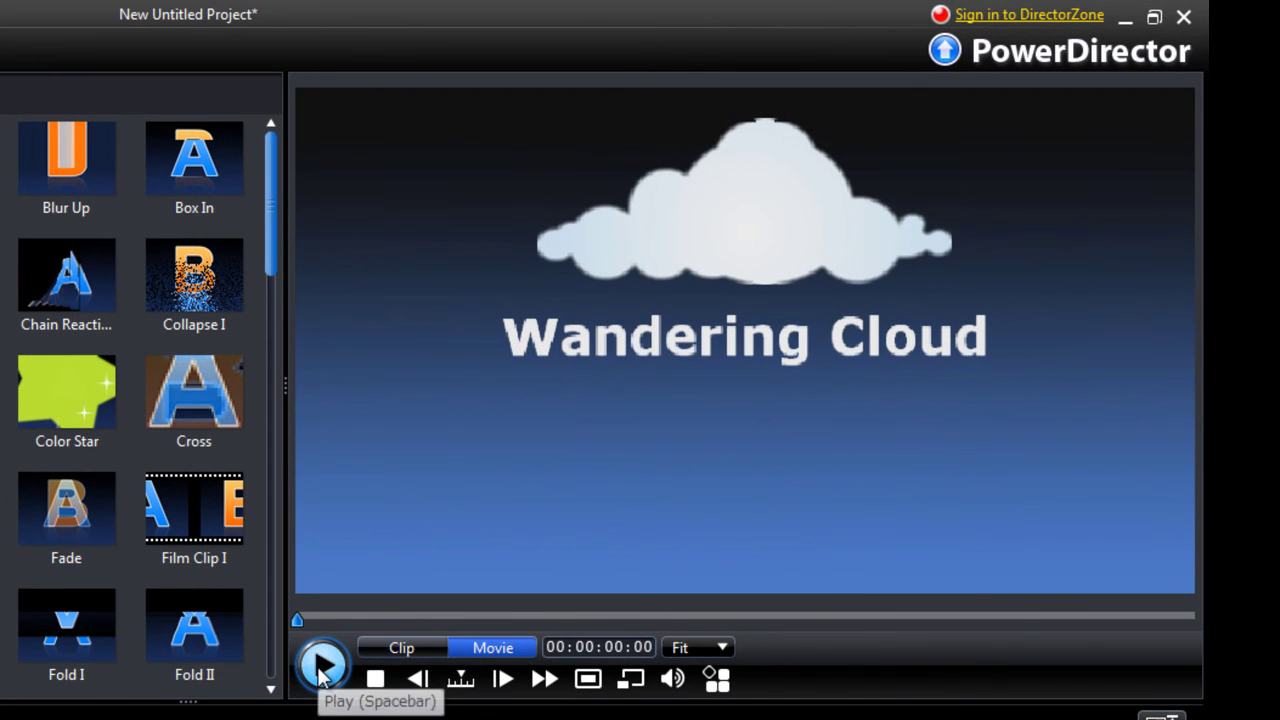
left_click(322, 666)
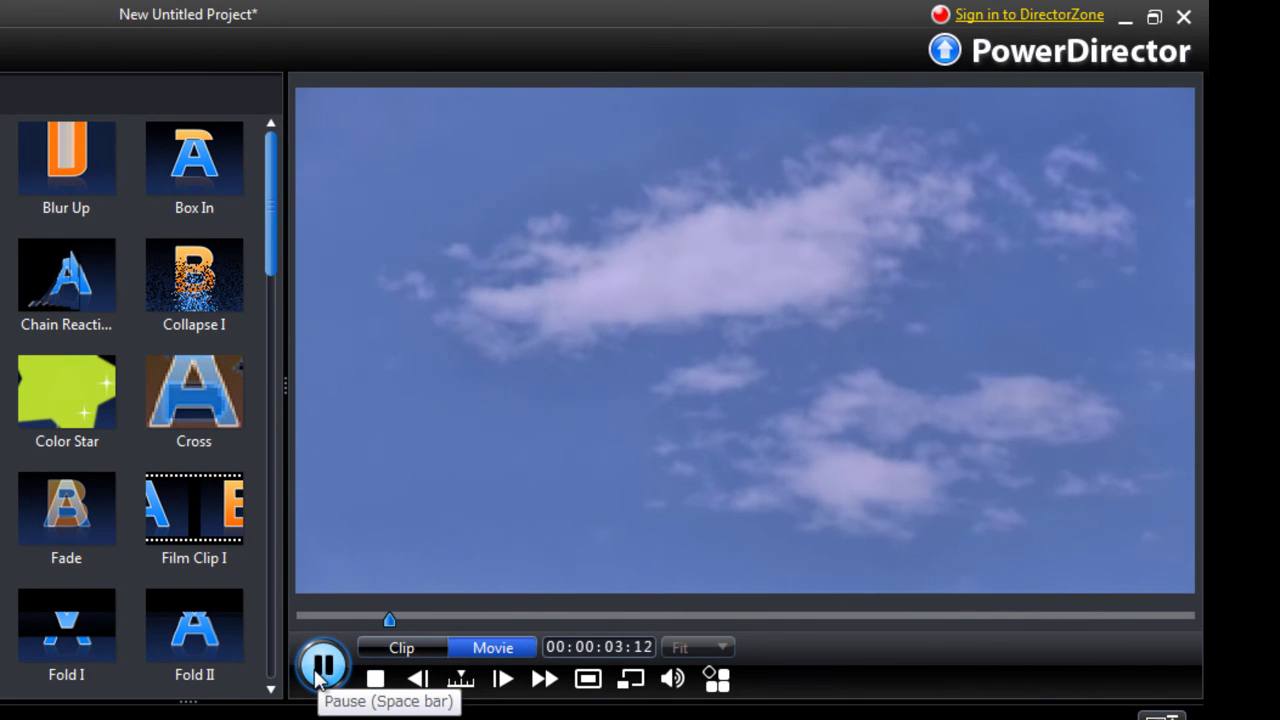
left_click(318, 672)
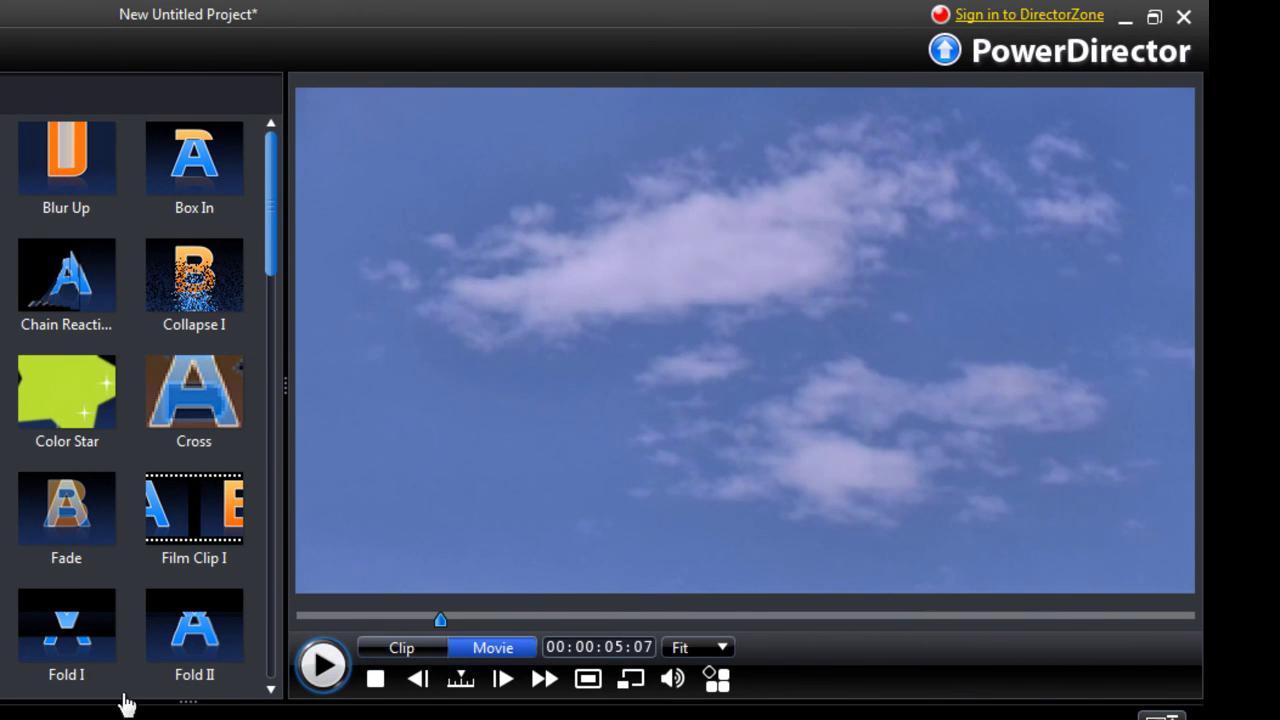